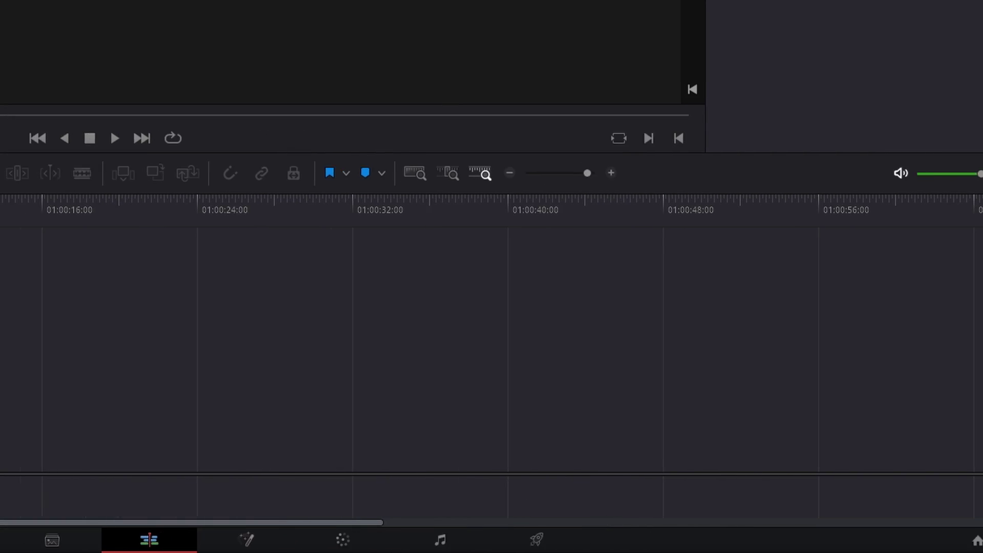
Open Project Settings to confirm the 1920 x 1080 HD, 24 fps timeline format.
{"action": "key", "text": "shift+9"}
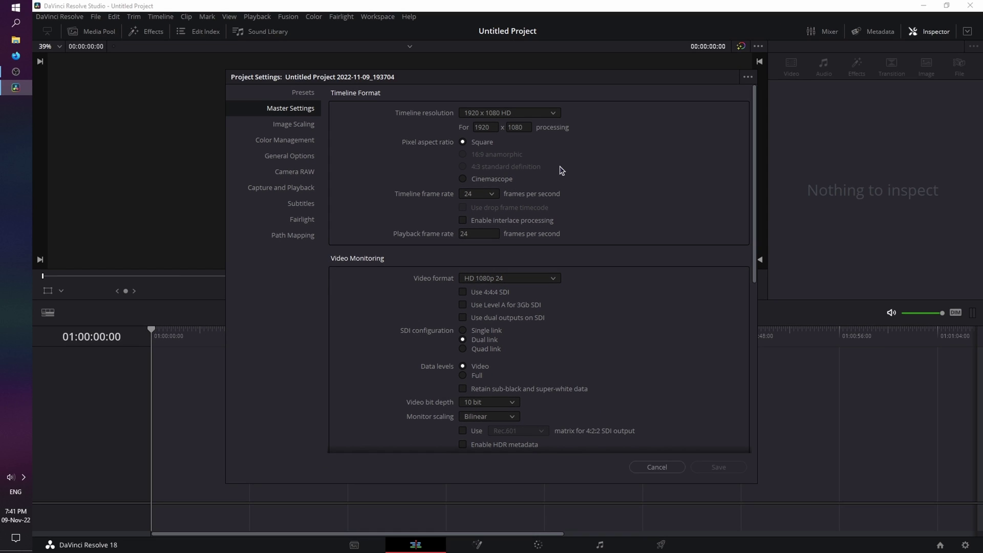
Cancel Project Settings and create a new empty timeline named 'tutorial'.
{"action": "left_click", "coordinate": [656, 467]}
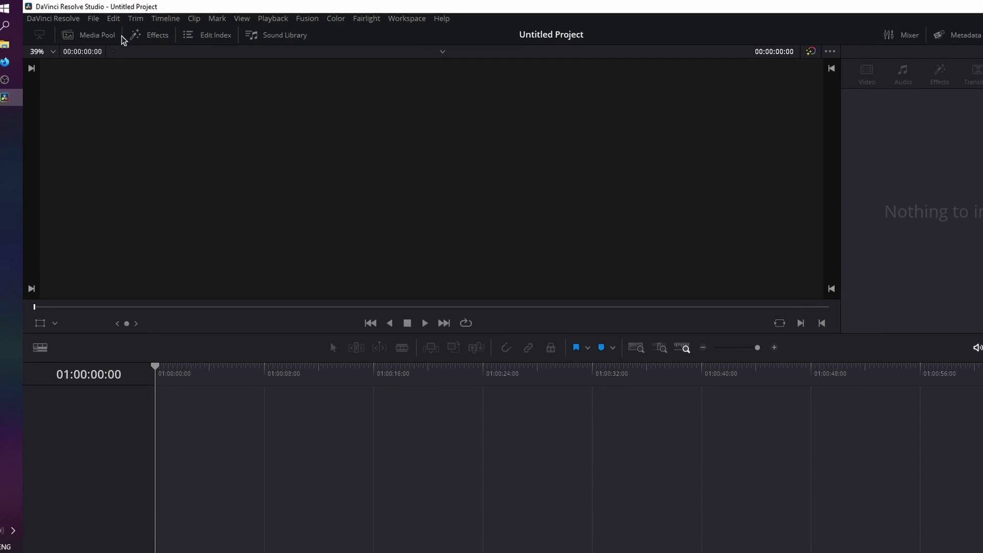
{"action": "left_click", "coordinate": [94, 19]}
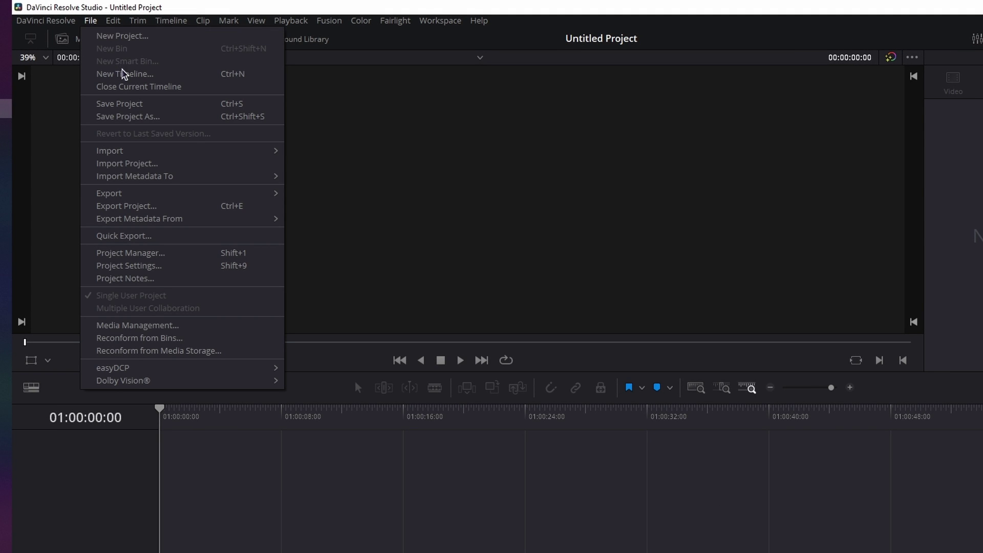
{"action": "left_click", "coordinate": [124, 74]}
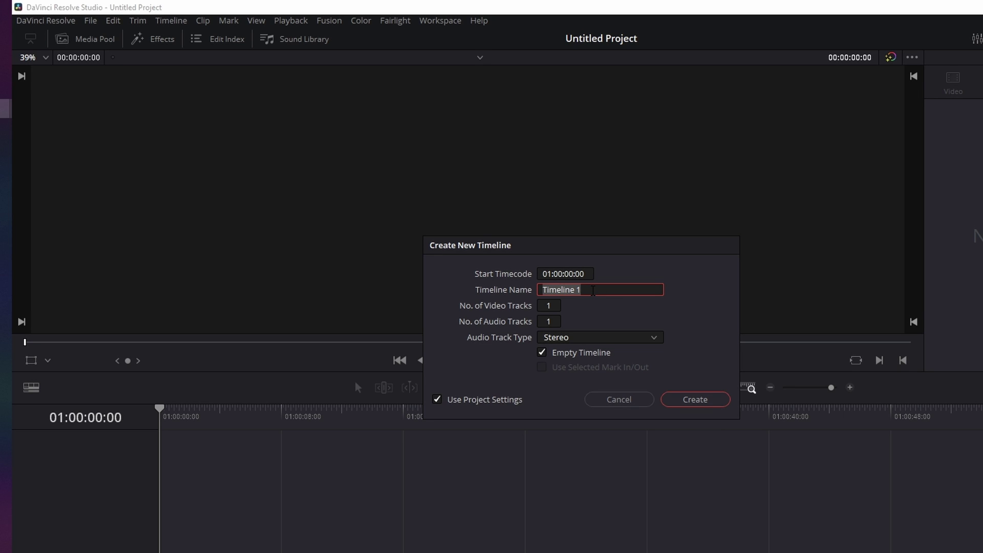
{"action": "left_click_drag", "start_coordinate": [593, 291], "coordinate": [497, 280]}
{"action": "type", "text": "tutorial"}
{"action": "left_click", "coordinate": [696, 400]}
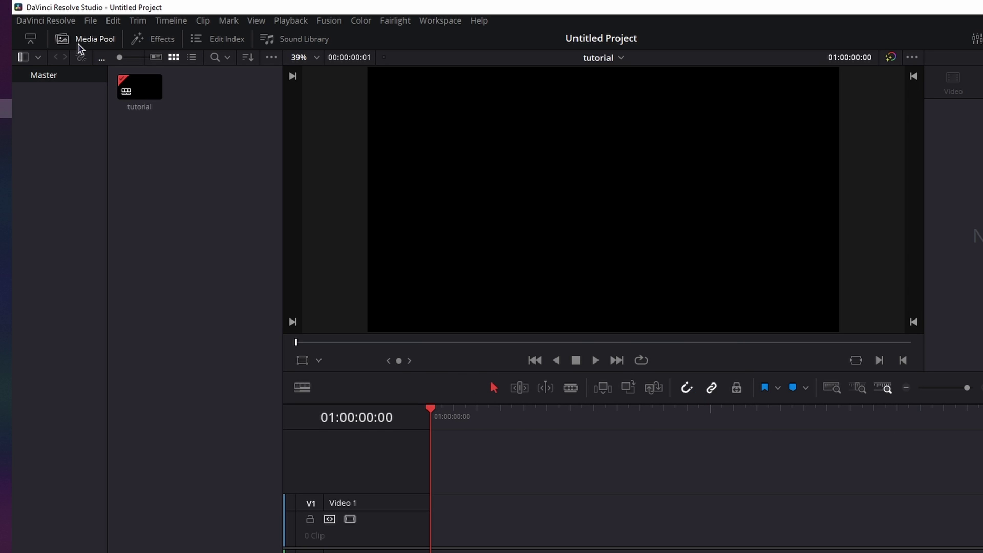
Place the Toolbox Text title at the start of Video 1 and zoom the timeline out to show it.
{"action": "left_click", "coordinate": [84, 40]}
{"action": "left_click", "coordinate": [153, 41]}
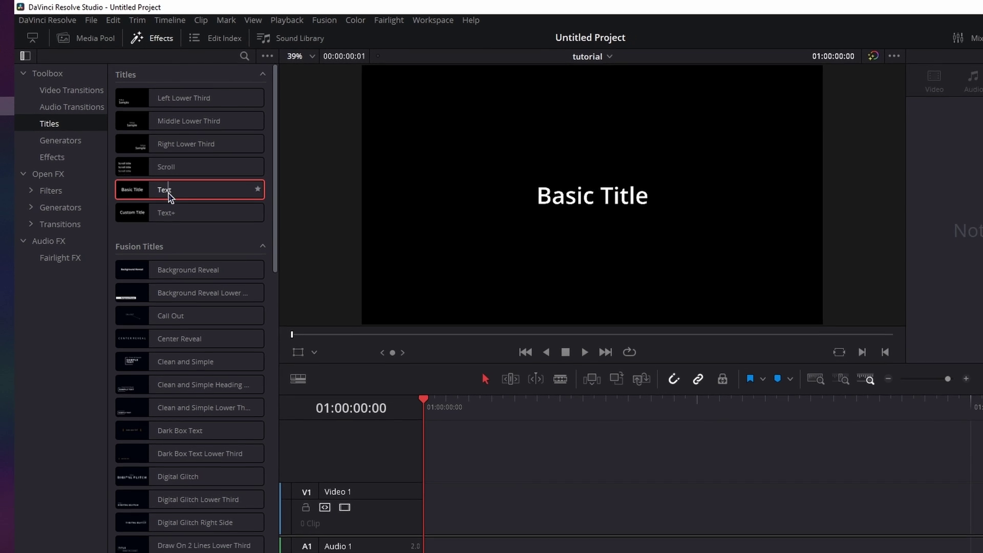
{"action": "left_click_drag", "start_coordinate": [167, 185], "coordinate": [448, 495]}
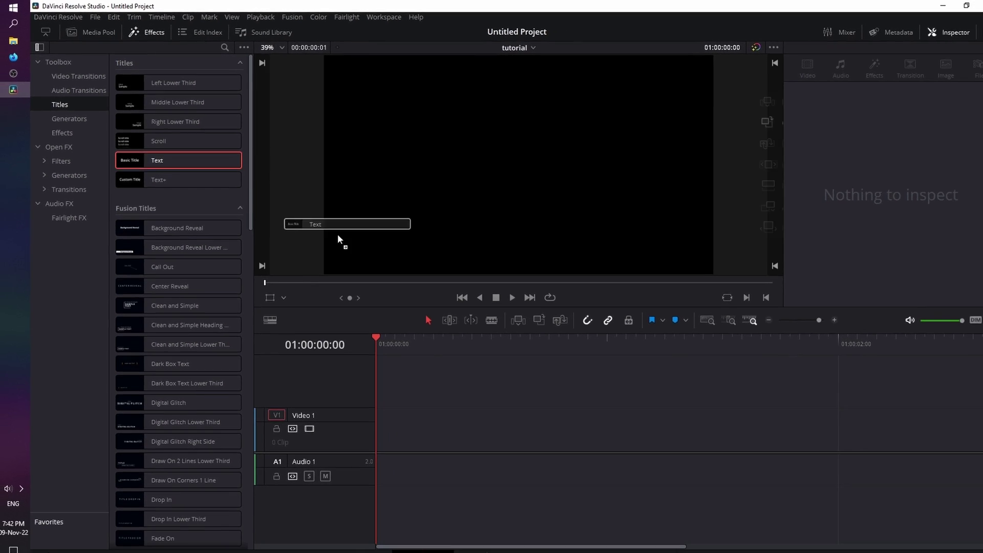
{"action": "left_click_drag", "start_coordinate": [401, 429], "coordinate": [379, 430]}
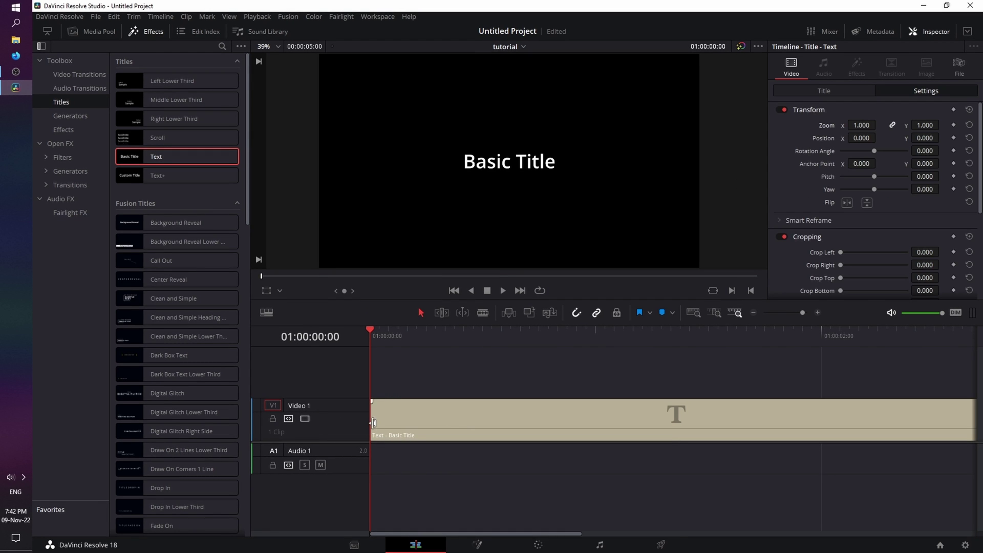
{"action": "left_click", "coordinate": [154, 32]}
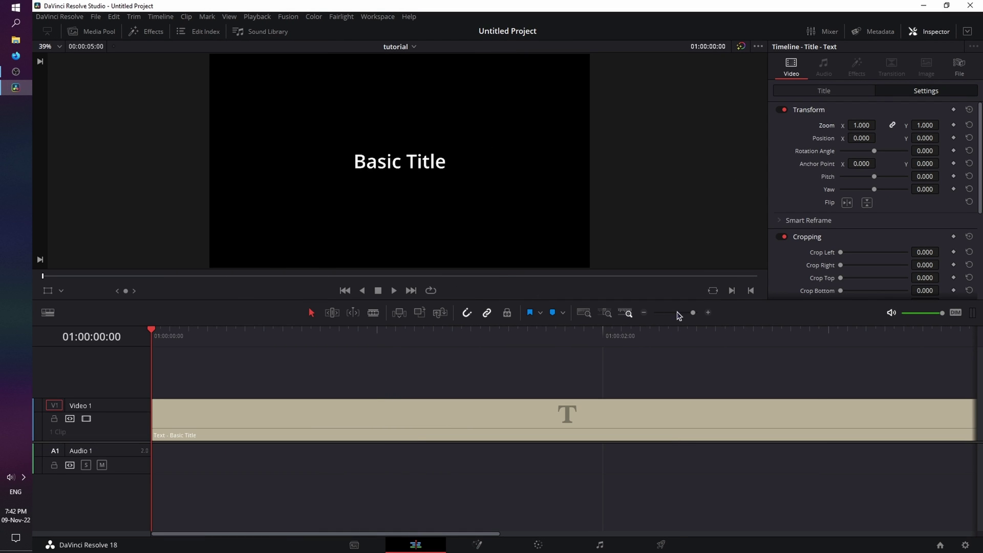
{"action": "left_click_drag", "start_coordinate": [694, 313], "coordinate": [688, 313]}
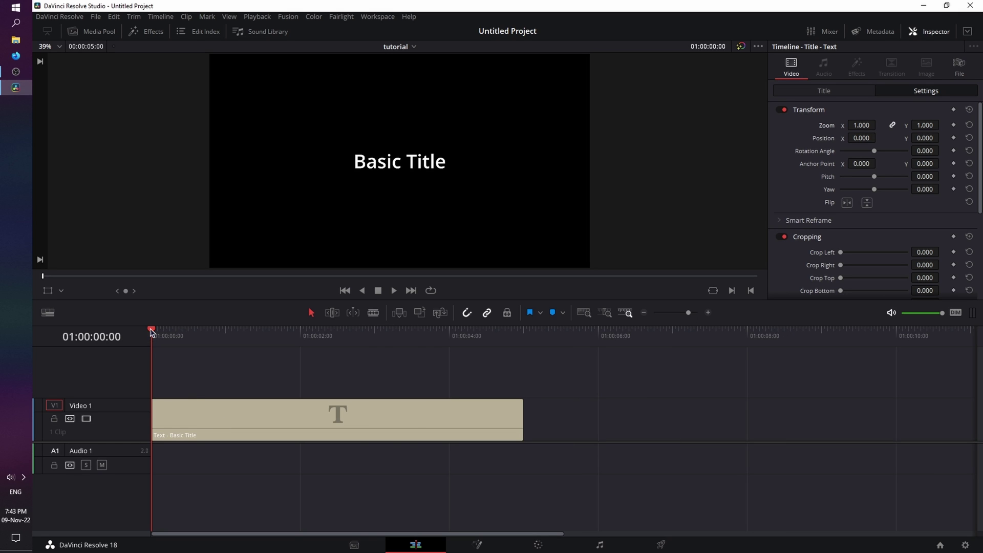
{"action": "mouse_move", "coordinate": [152, 332]}
{"action": "left_mouse_down"}
{"action": "mouse_move", "coordinate": [530, 342]}
{"action": "mouse_move", "coordinate": [153, 333]}
{"action": "left_mouse_up"}
Replace the 'Basic Title' text with '5' and raise its size to 300.
{"action": "left_click", "coordinate": [836, 93]}
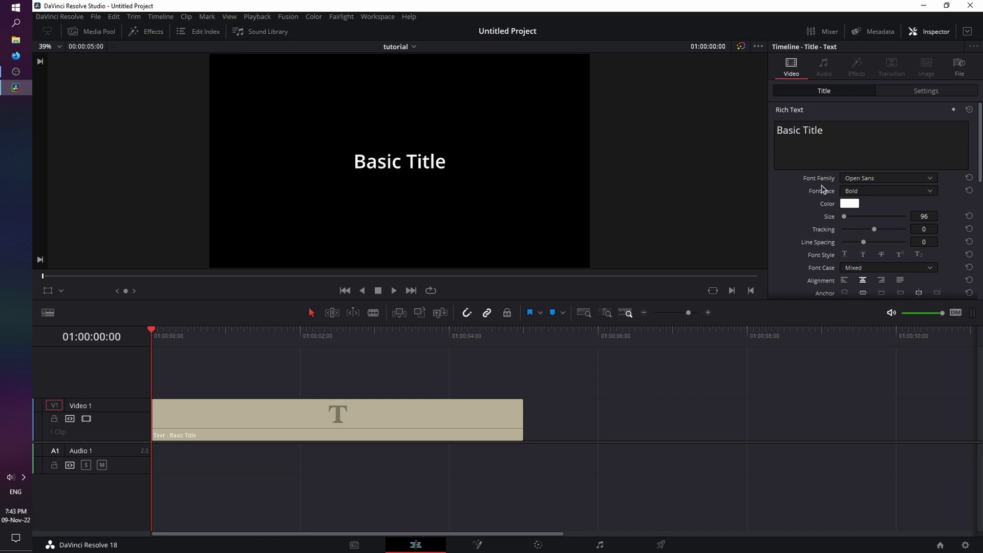
{"action": "left_click_drag", "start_coordinate": [824, 131], "coordinate": [725, 133]}
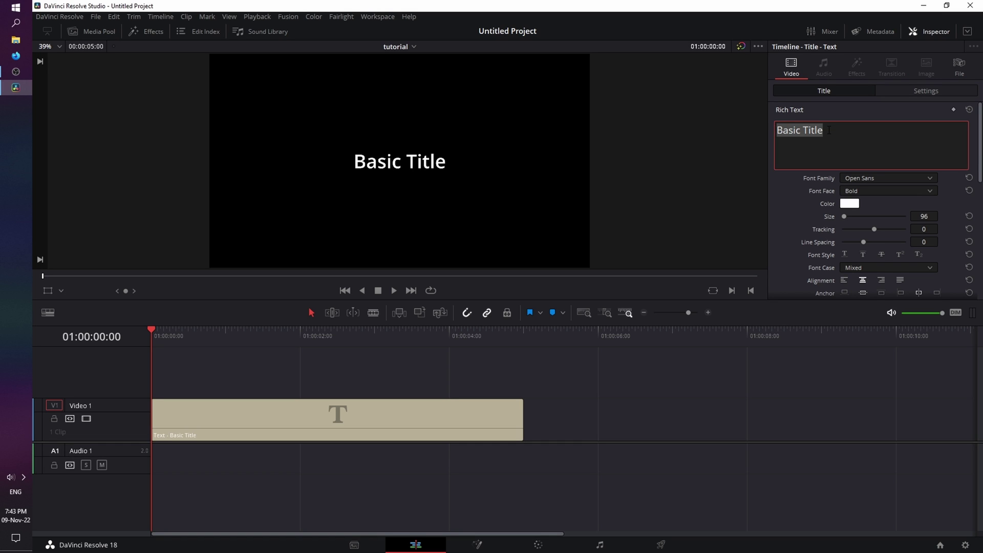
{"action": "type", "text": "5"}
{"action": "left_click", "coordinate": [927, 217]}
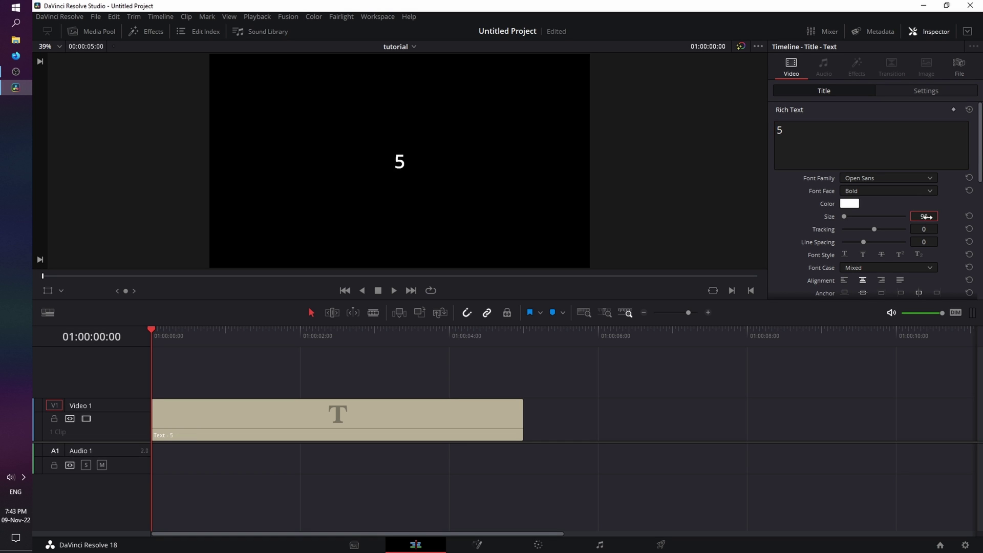
{"action": "key", "text": "Return"}
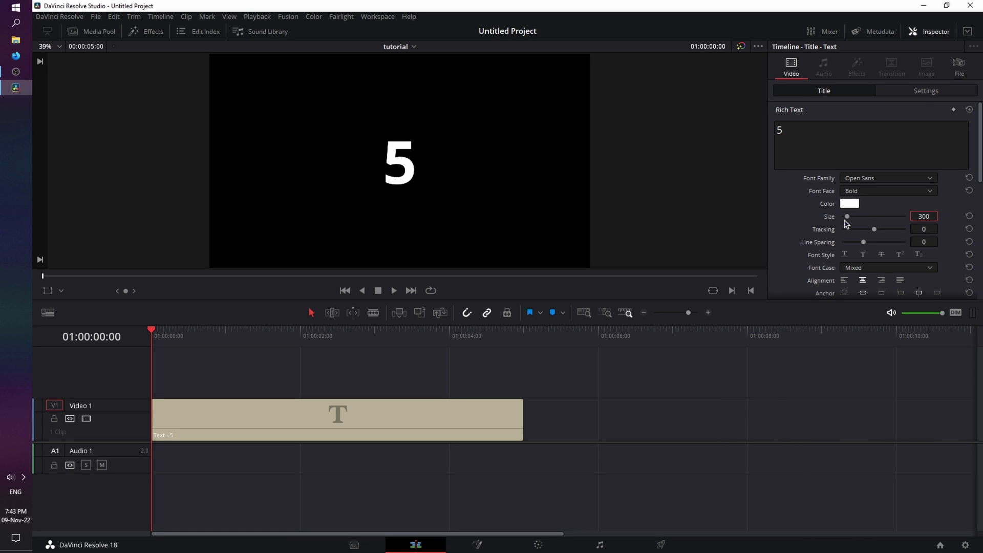
Set the title's Zoom to 0 and keyframe it at the clip start.
{"action": "left_click", "coordinate": [923, 95]}
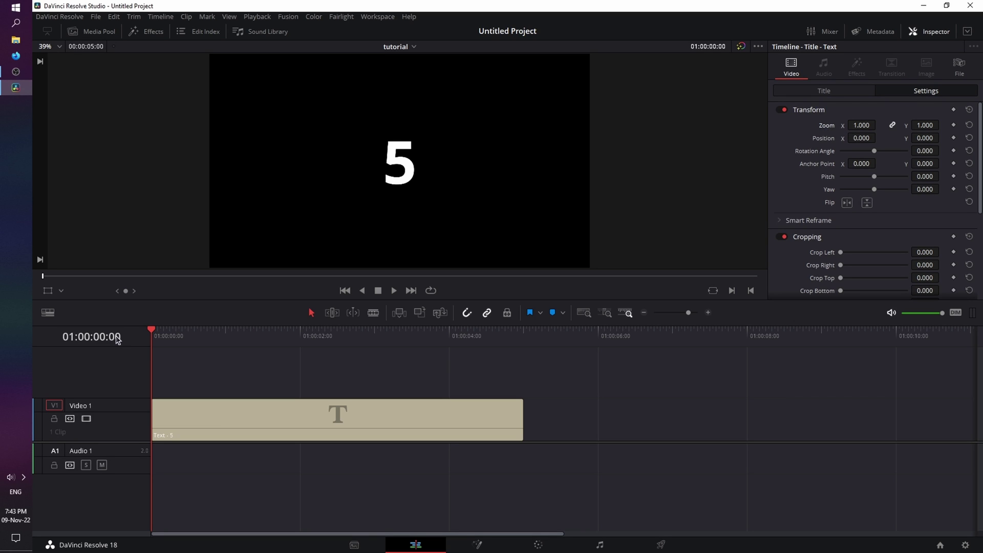
{"action": "left_click", "coordinate": [862, 125]}
{"action": "key", "text": "Return"}
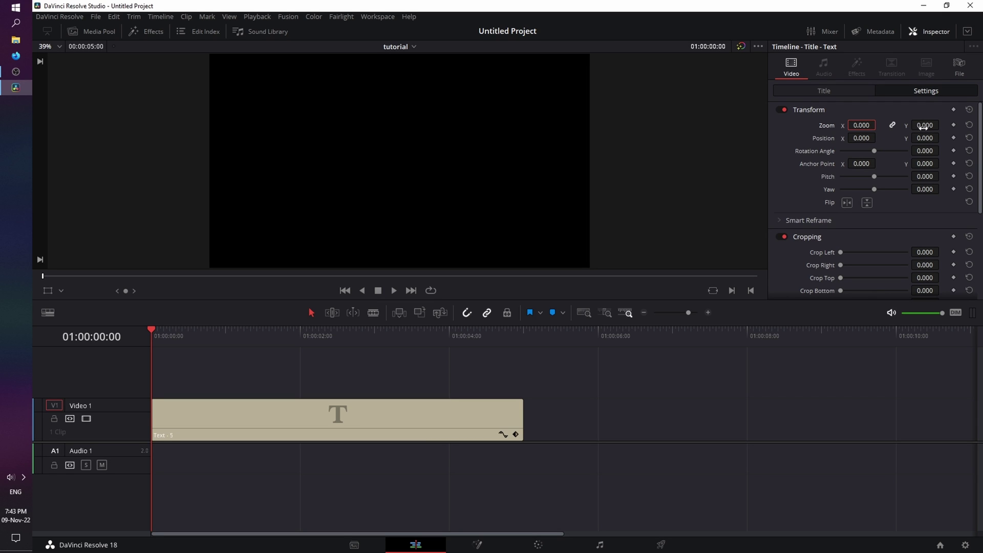
{"action": "left_click", "coordinate": [894, 127]}
{"action": "left_click", "coordinate": [956, 126]}
About 15 frames in, set Zoom to 1, then play back the zoom-in.
{"action": "left_click_drag", "start_coordinate": [155, 332], "coordinate": [198, 331]}
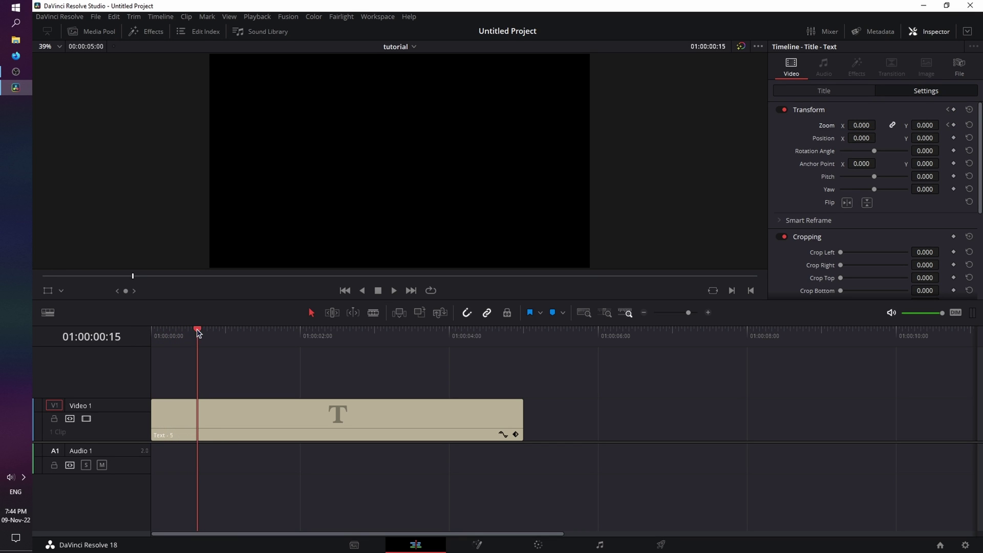
{"action": "left_click", "coordinate": [857, 126]}
{"action": "type", "text": "1"}
{"action": "key", "text": "Return"}
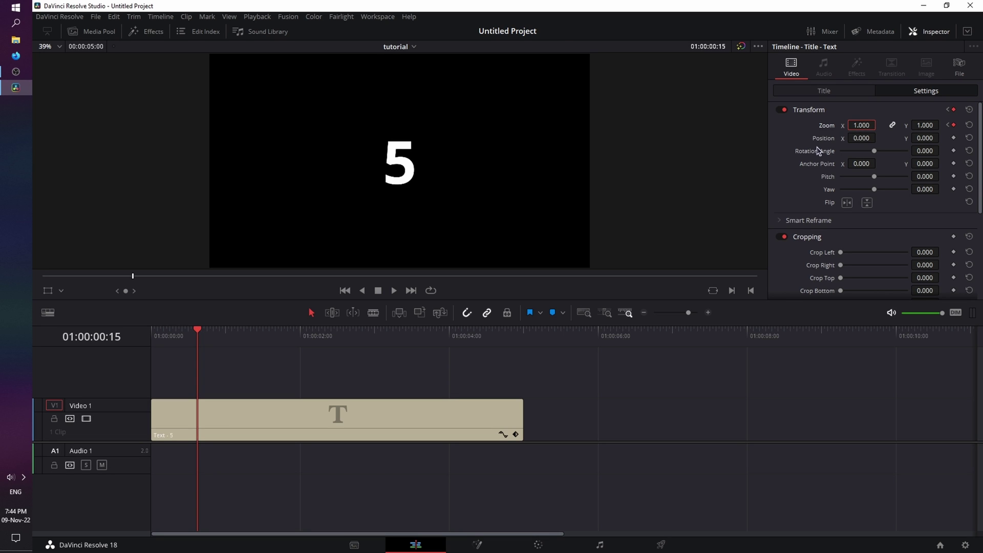
{"action": "left_click_drag", "start_coordinate": [200, 333], "coordinate": [151, 344]}
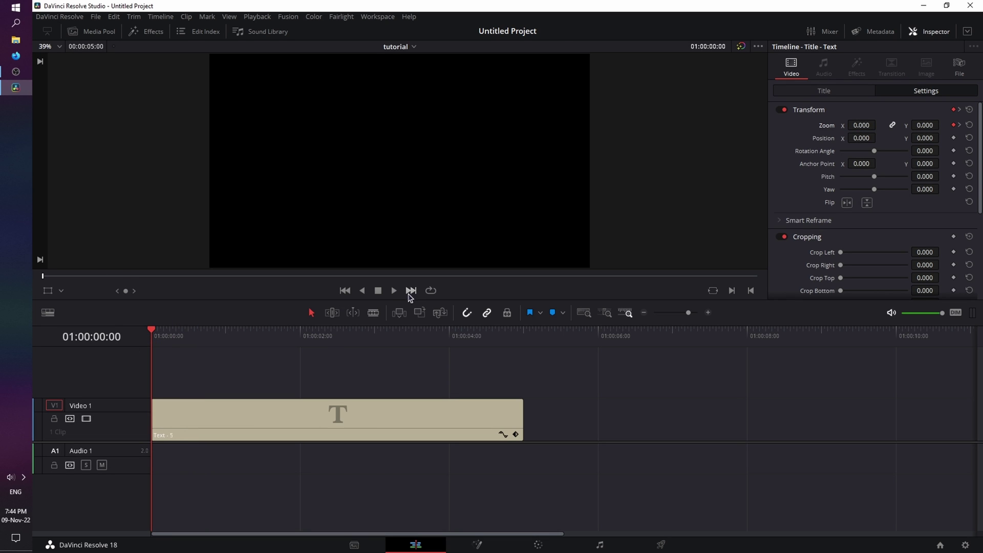
{"action": "left_click", "coordinate": [395, 291]}
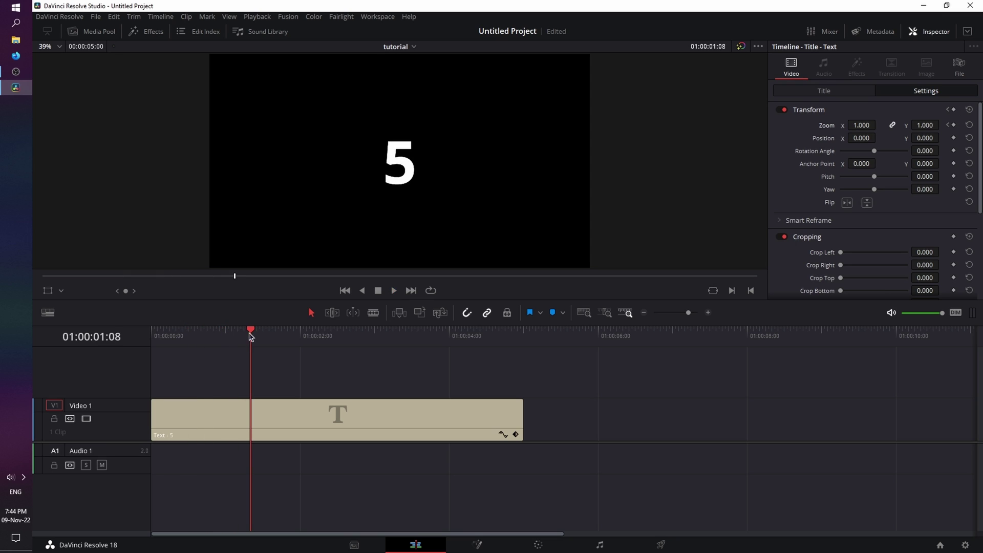
{"action": "left_click_drag", "start_coordinate": [250, 335], "coordinate": [153, 339]}
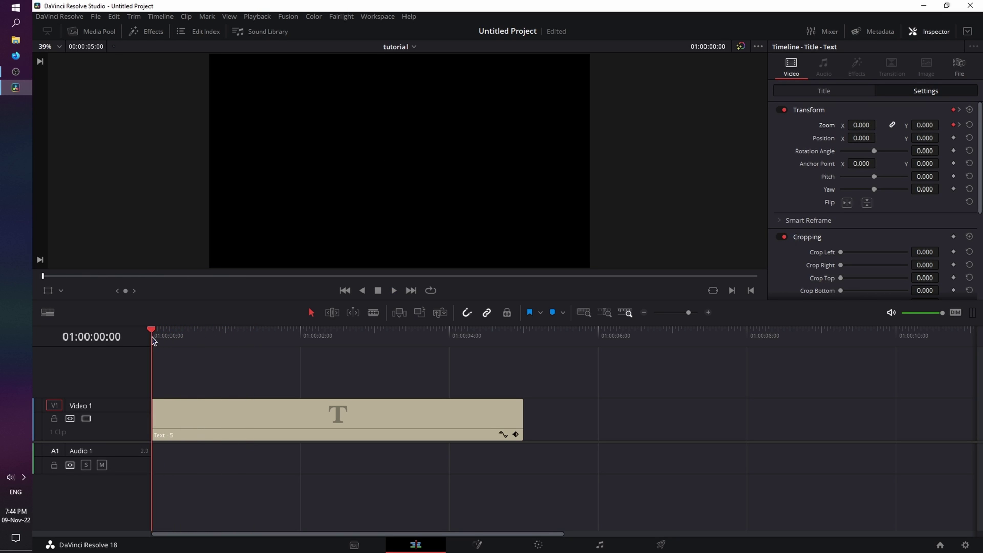
In the zoom curve editor, apply ease out and ease in to both zoom keyframes, then play.
{"action": "left_click", "coordinate": [502, 435]}
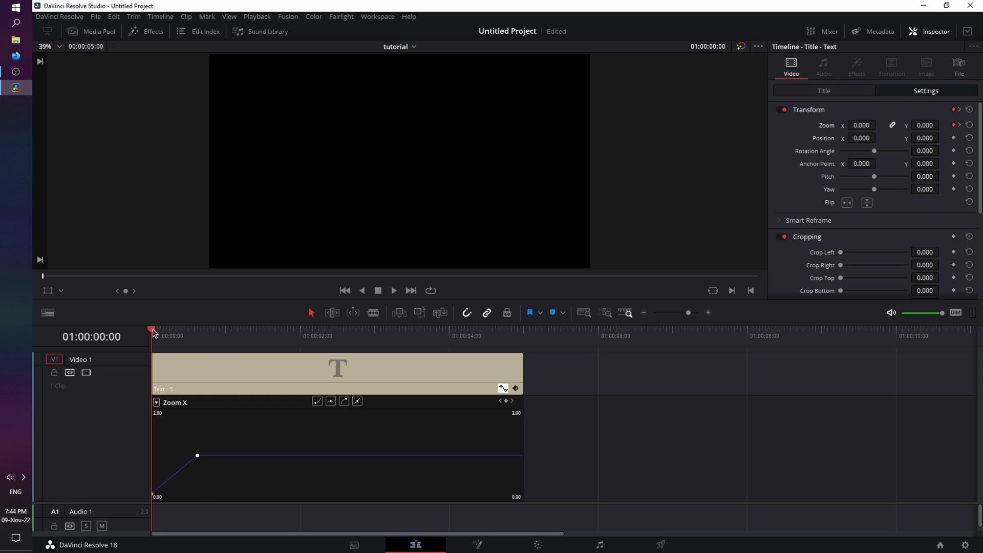
{"action": "left_click_drag", "start_coordinate": [156, 333], "coordinate": [278, 333]}
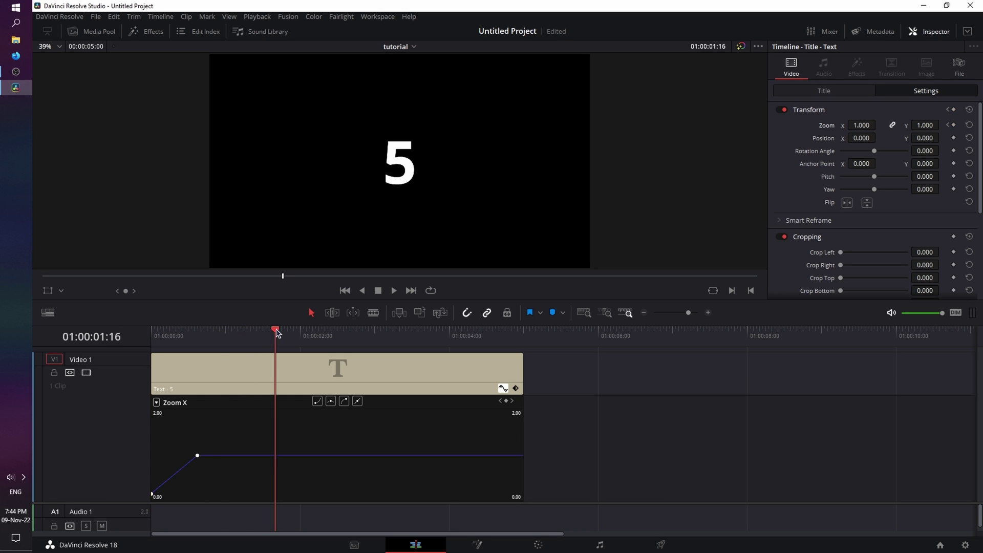
{"action": "left_click", "coordinate": [153, 495]}
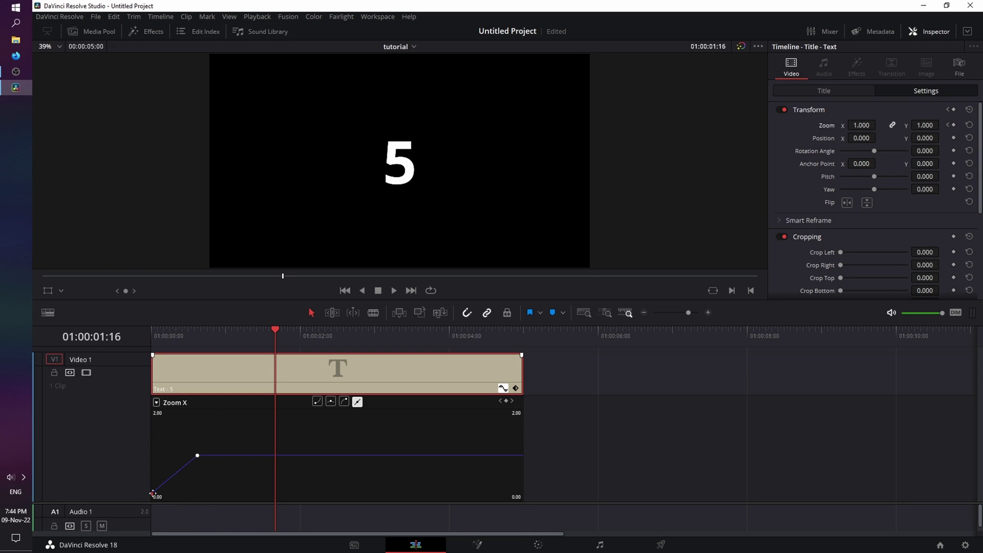
{"action": "left_click", "coordinate": [317, 402]}
{"action": "mouse_move", "coordinate": [197, 455]}
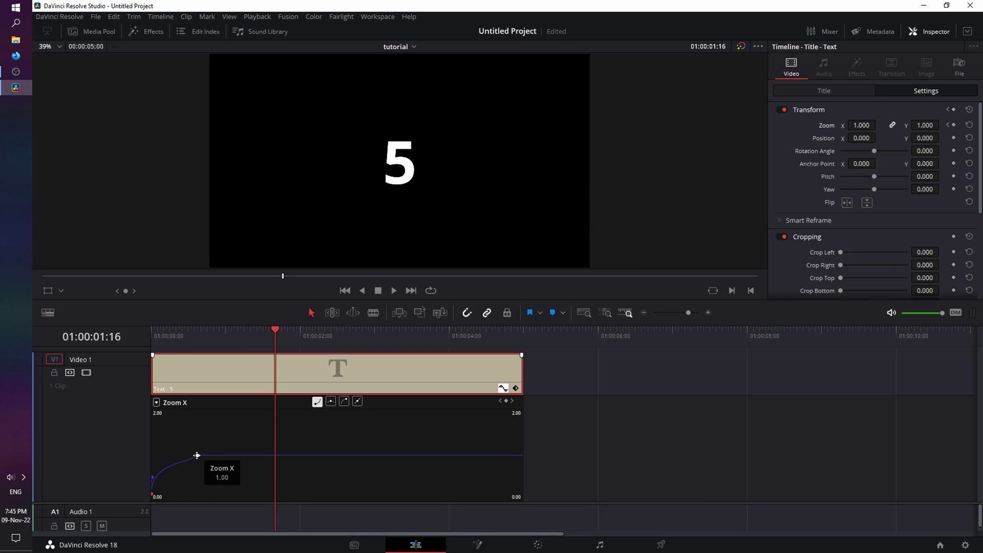
{"action": "left_click", "coordinate": [197, 456]}
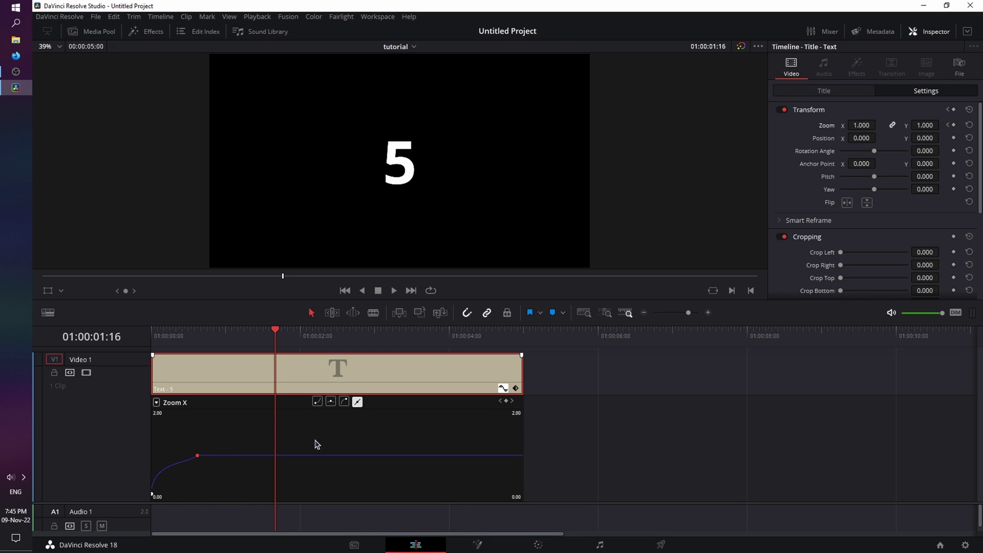
{"action": "left_click", "coordinate": [345, 403]}
{"action": "left_click_drag", "start_coordinate": [275, 331], "coordinate": [139, 340]}
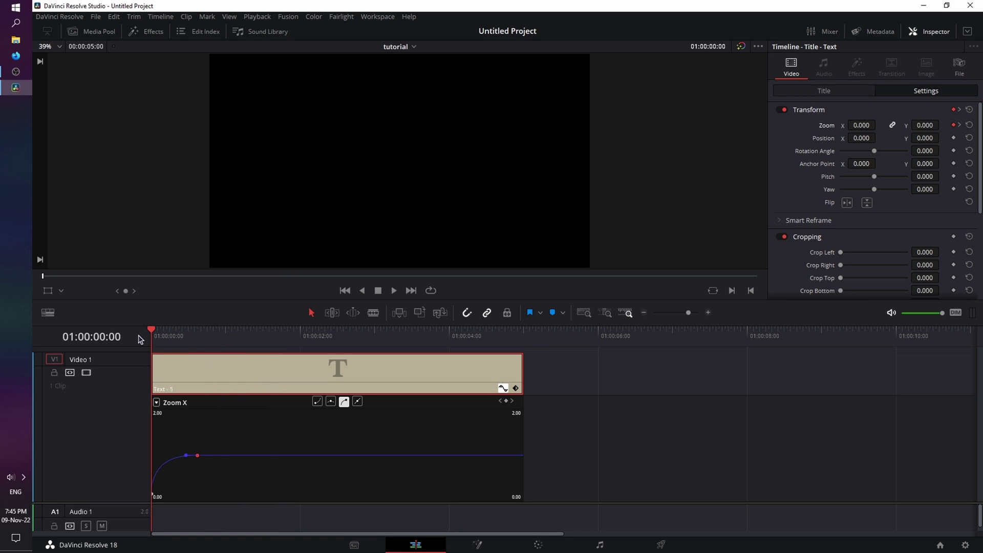
{"action": "key", "text": "space"}
{"action": "key", "text": "space"}
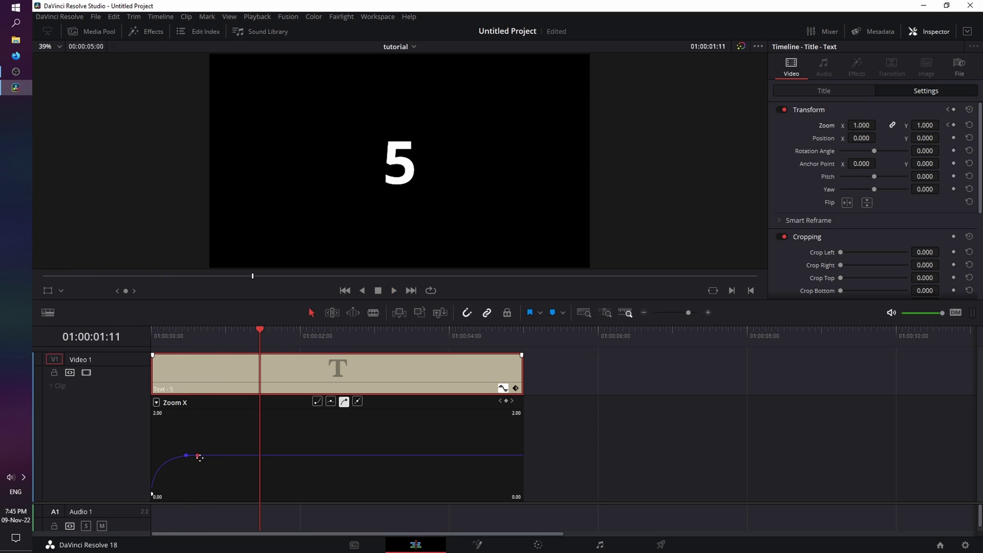
Shift the second zoom keyframe six frames later to frame 21 and preview from the start.
{"action": "mouse_move", "coordinate": [198, 455]}
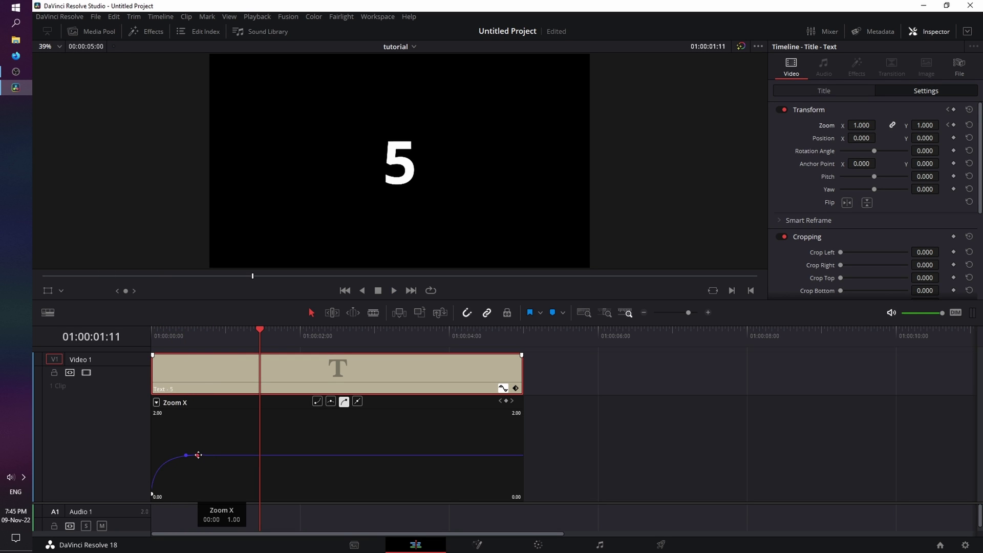
{"action": "mouse_move", "coordinate": [198, 455]}
{"action": "left_mouse_down"}
{"action": "mouse_move", "coordinate": [217, 455]}
{"action": "mouse_move", "coordinate": [199, 456]}
{"action": "left_mouse_up"}
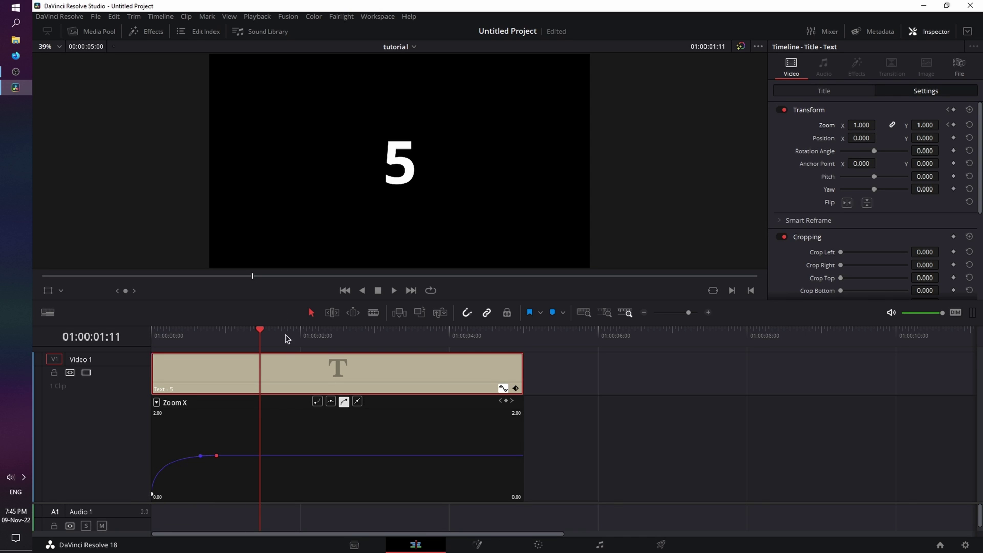
{"action": "key", "text": "Home"}
{"action": "key", "text": "space"}
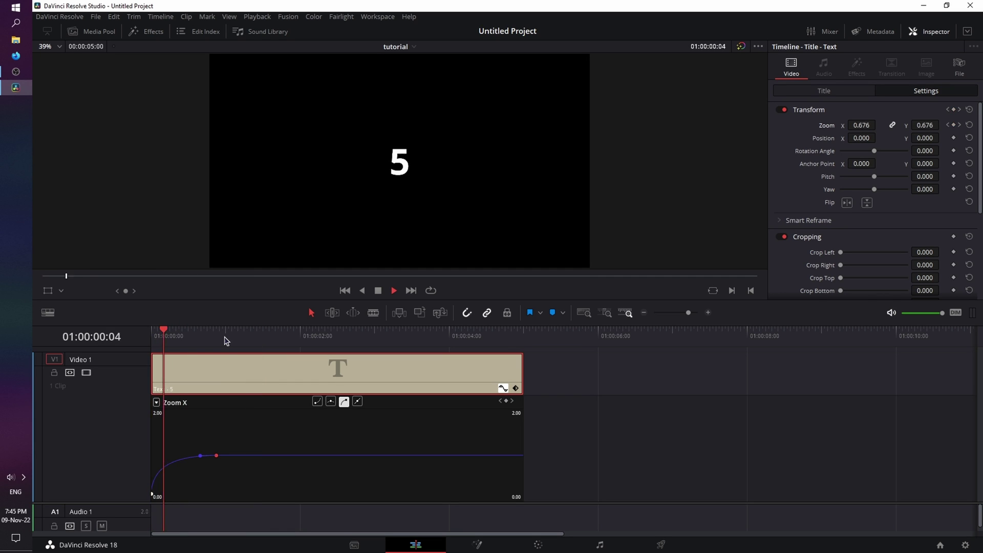
{"action": "key", "text": "Home"}
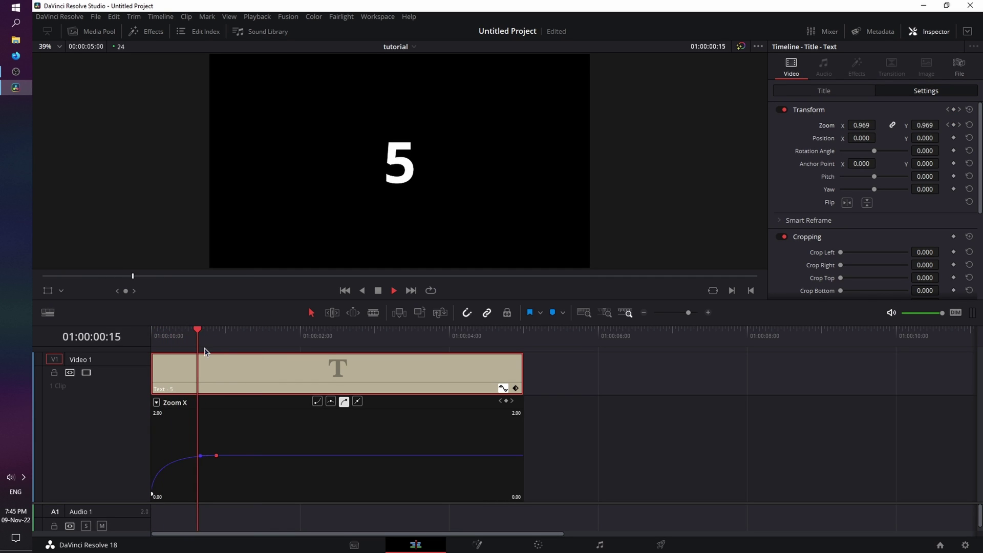
{"action": "key", "text": "Home"}
{"action": "key", "text": "space"}
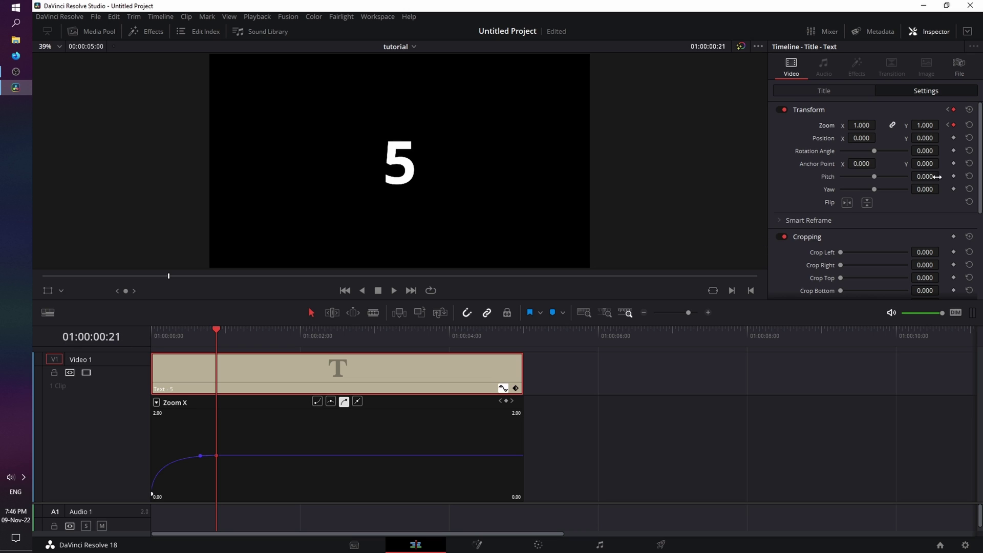
Keyframe Position at frame 21, then slide the 5 to Position X -512 at 01:00:01:23.
{"action": "left_click", "coordinate": [954, 139]}
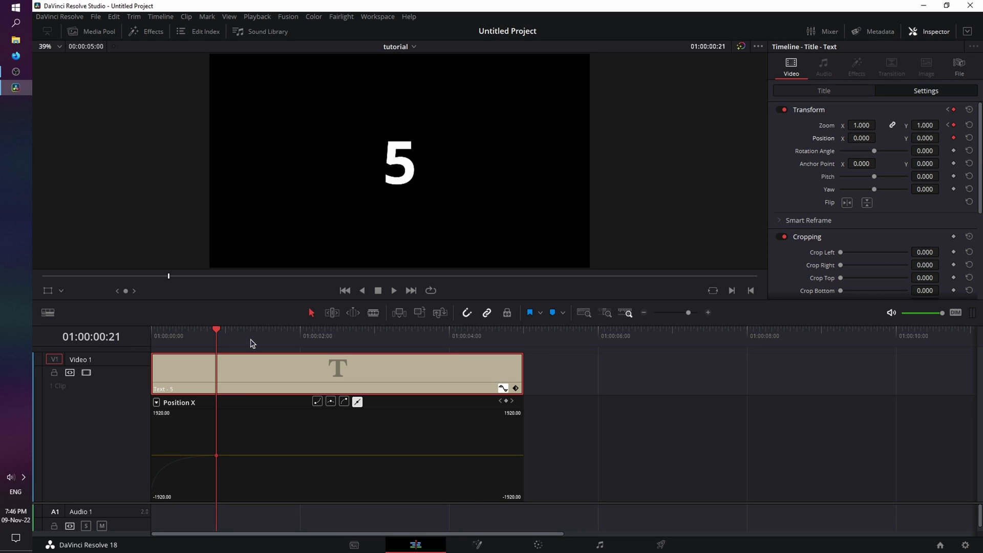
{"action": "key", "text": "Right"}
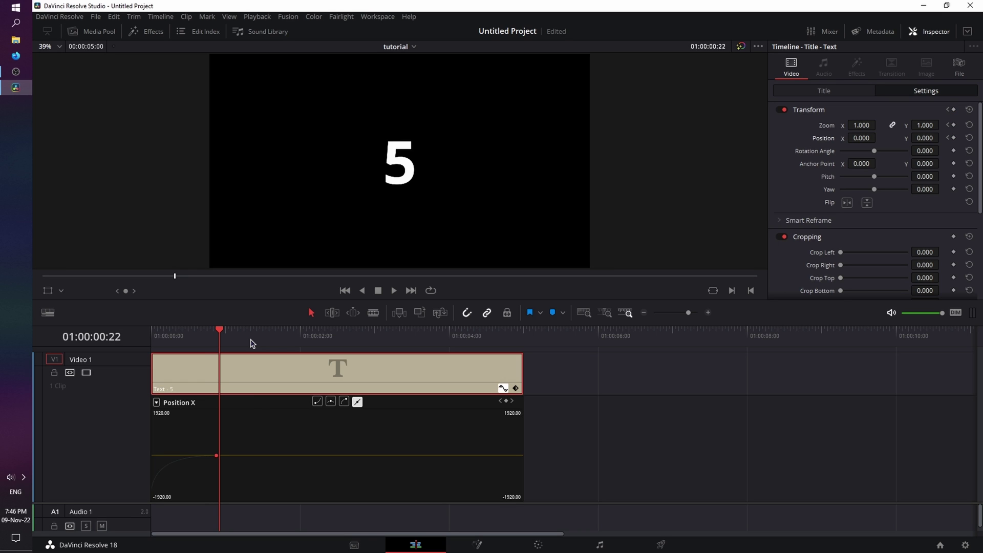
{"action": "key", "text": "Right"}
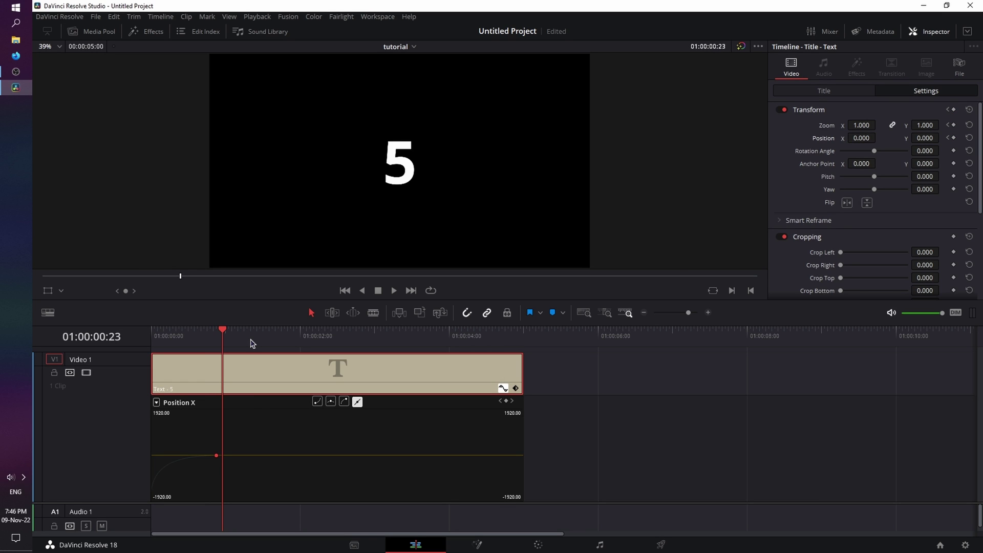
{"action": "key", "text": "Right"}
{"action": "key", "text": "Right"}
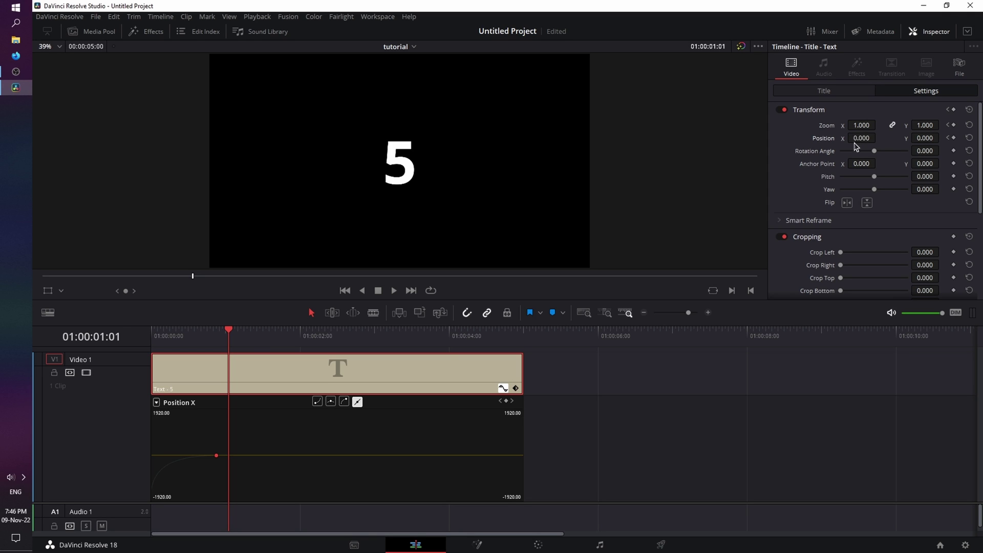
{"action": "left_click", "coordinate": [893, 126]}
{"action": "left_click_drag", "start_coordinate": [865, 139], "coordinate": [910, 138]}
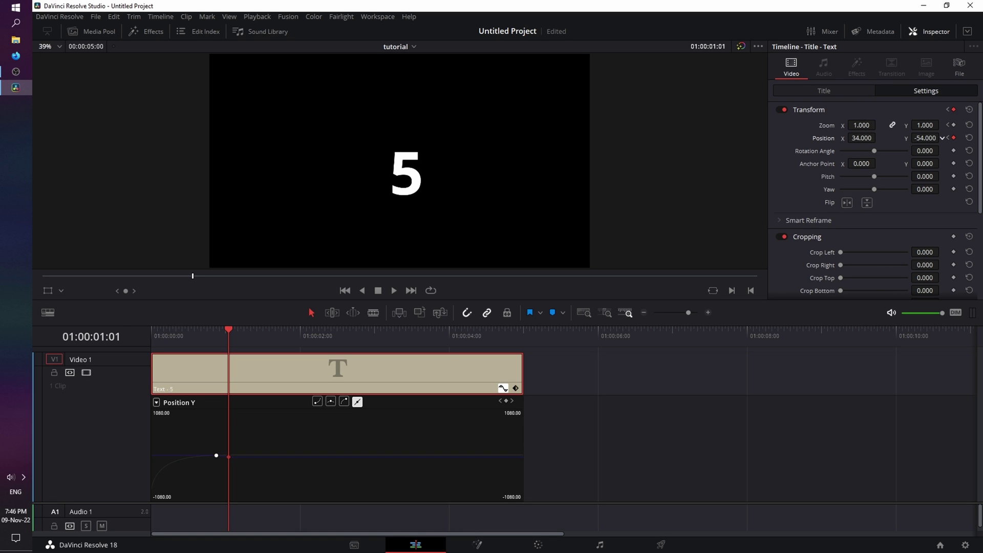
{"action": "double_click", "coordinate": [832, 137]}
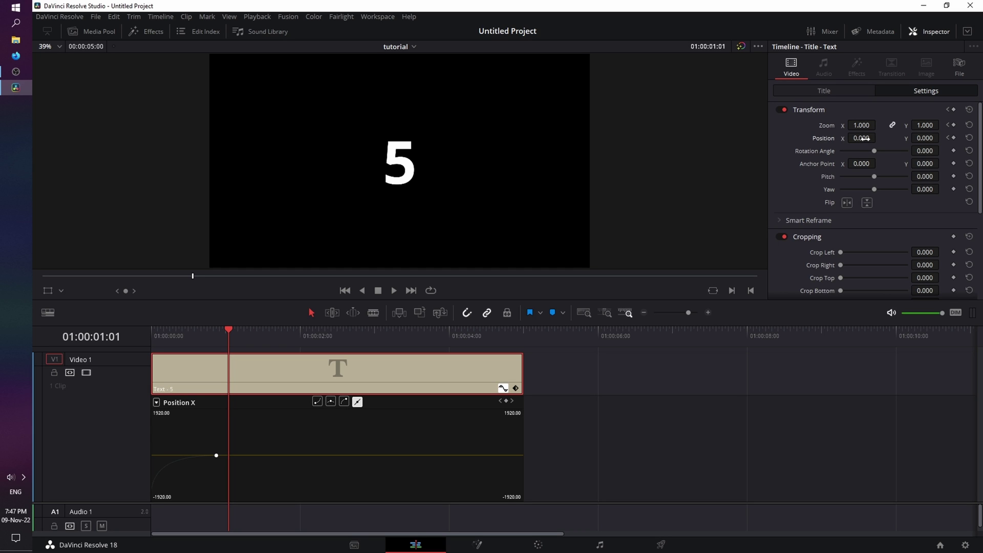
{"action": "left_click_drag", "start_coordinate": [862, 138], "coordinate": [728, 139]}
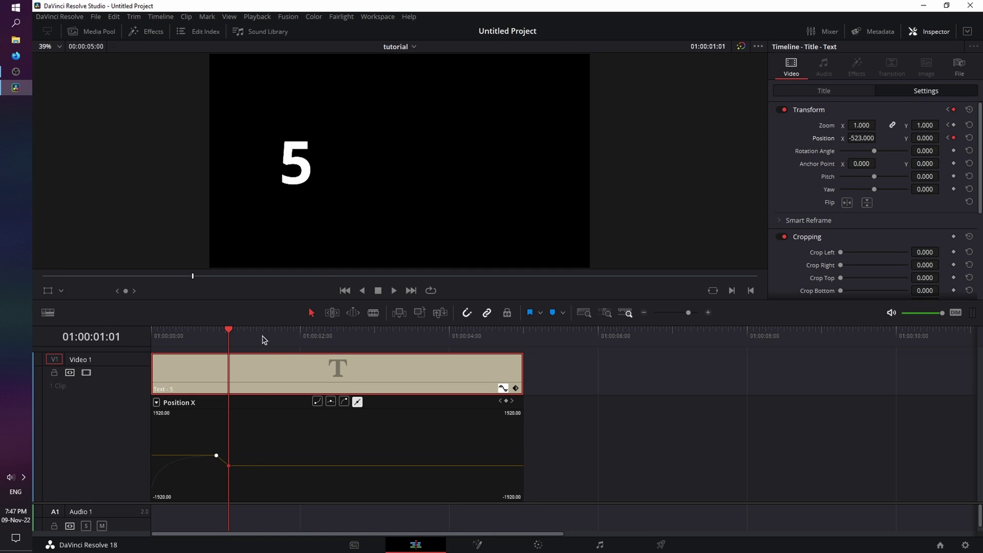
{"action": "left_click", "coordinate": [297, 336]}
{"action": "left_click_drag", "start_coordinate": [228, 466], "coordinate": [236, 465]}
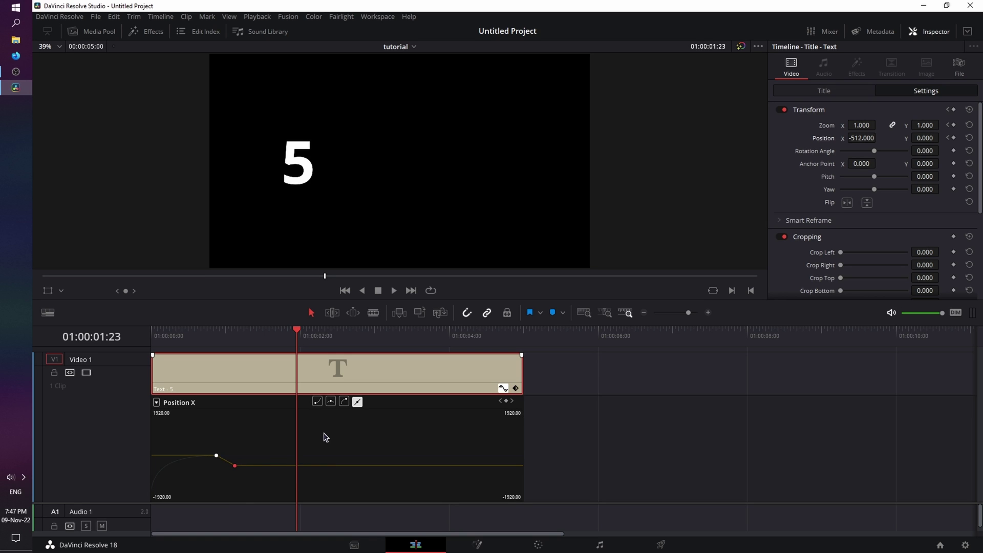
Apply easing to both Position X keyframes and preview the slide.
{"action": "left_click", "coordinate": [344, 403]}
{"action": "left_click", "coordinate": [216, 455]}
{"action": "left_click", "coordinate": [317, 402]}
{"action": "key", "text": "Home"}
{"action": "key", "text": "space"}
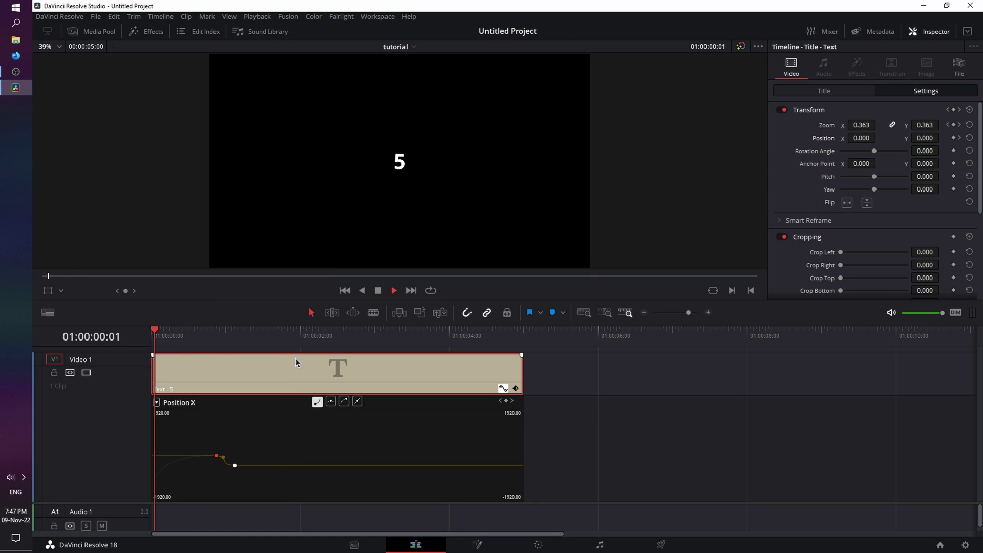
{"action": "key", "text": "space"}
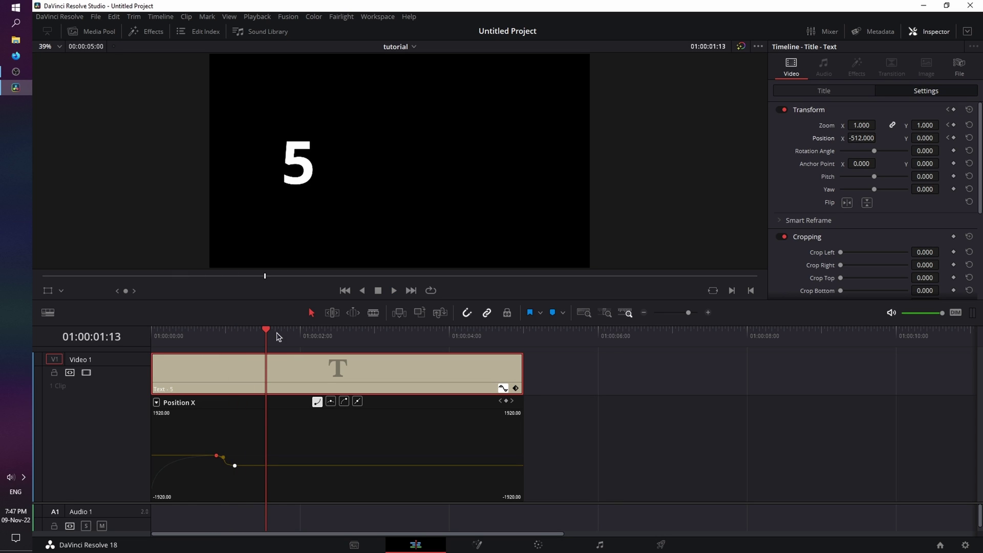
Drag the slide's end keyframe later in the curve editor and replay the animation.
{"action": "left_click", "coordinate": [234, 466]}
{"action": "left_click_drag", "start_coordinate": [235, 466], "coordinate": [251, 464]}
{"action": "left_click", "coordinate": [216, 455]}
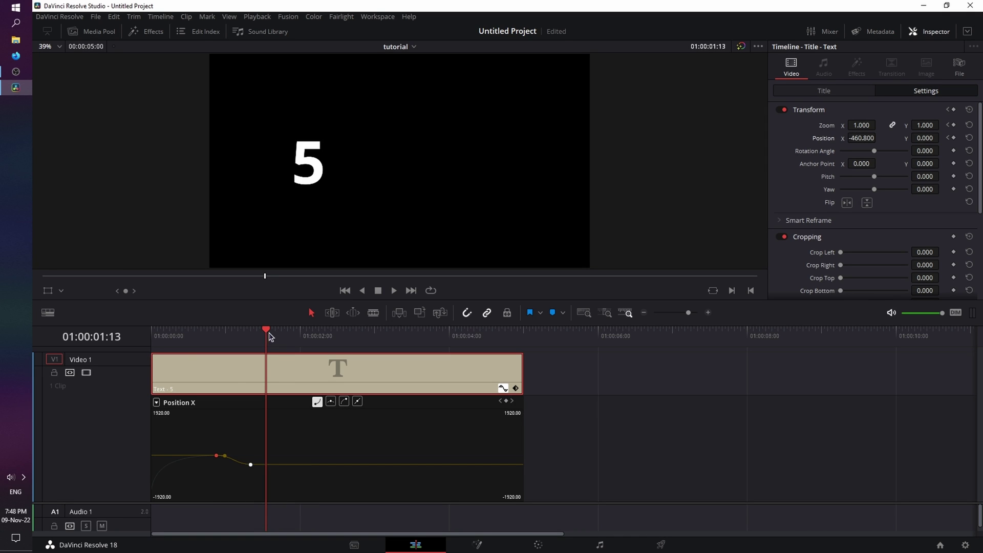
{"action": "key", "text": "Home"}
{"action": "key", "text": "space"}
{"action": "left_click", "coordinate": [277, 334]}
{"action": "left_click_drag", "start_coordinate": [276, 334], "coordinate": [219, 345]}
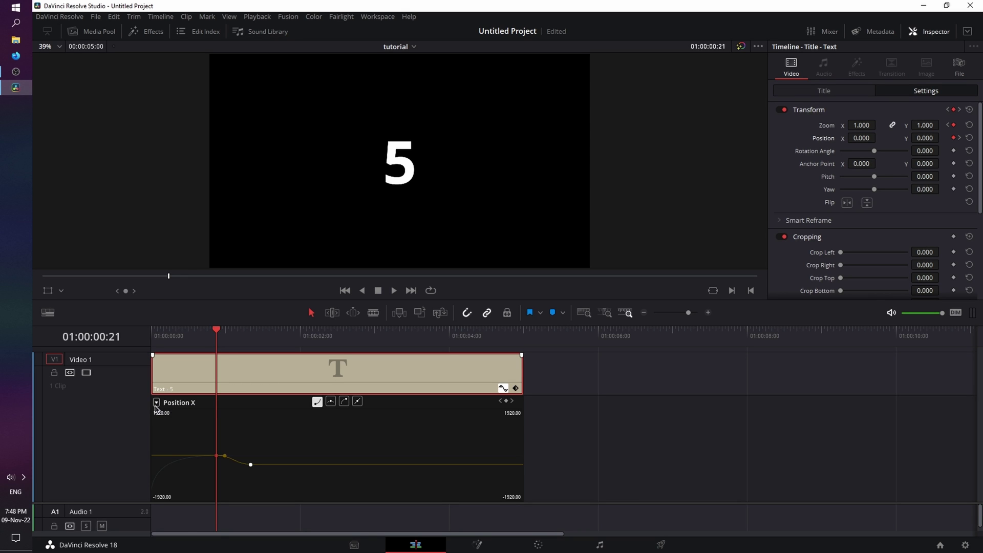
Hide the Position X curve, add a 0.7 Zoom keyframe at 01:00:01:05, and play it back.
{"action": "left_click", "coordinate": [157, 403]}
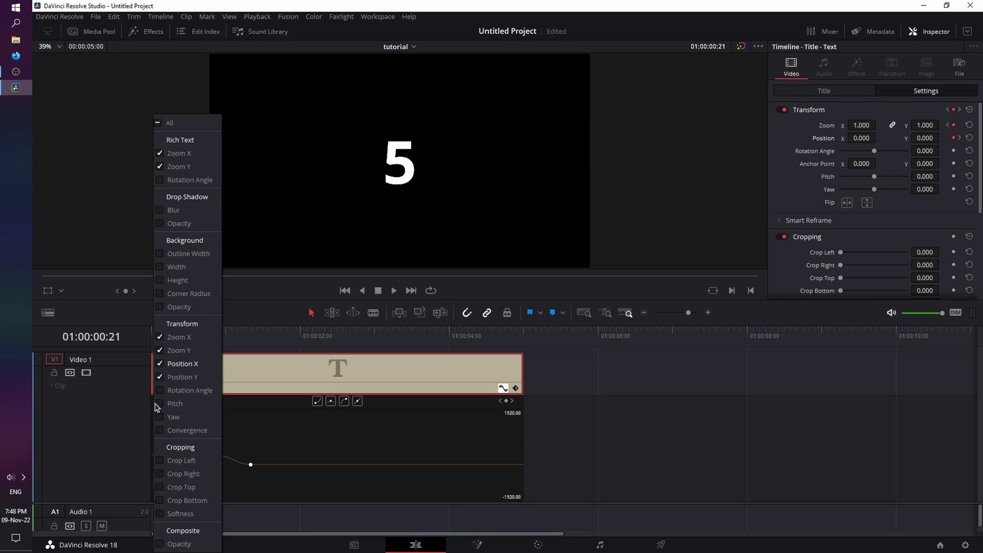
{"action": "left_click", "coordinate": [160, 364]}
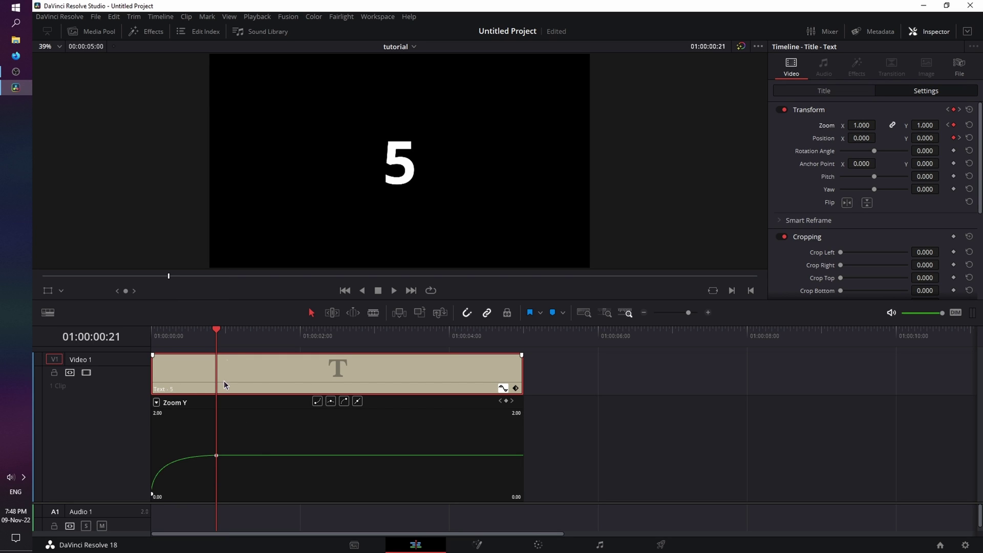
{"action": "left_click_drag", "start_coordinate": [216, 339], "coordinate": [239, 334]}
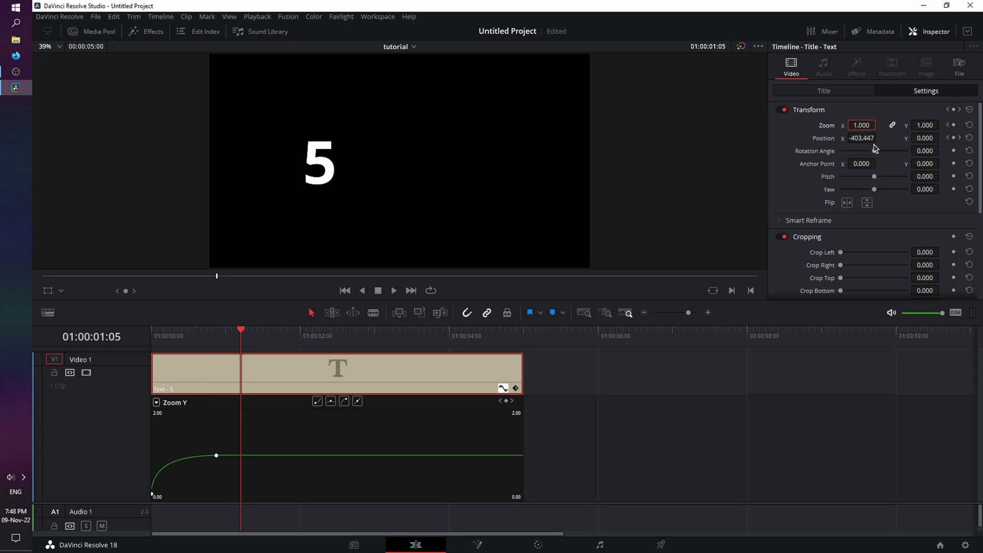
{"action": "key", "text": "Return"}
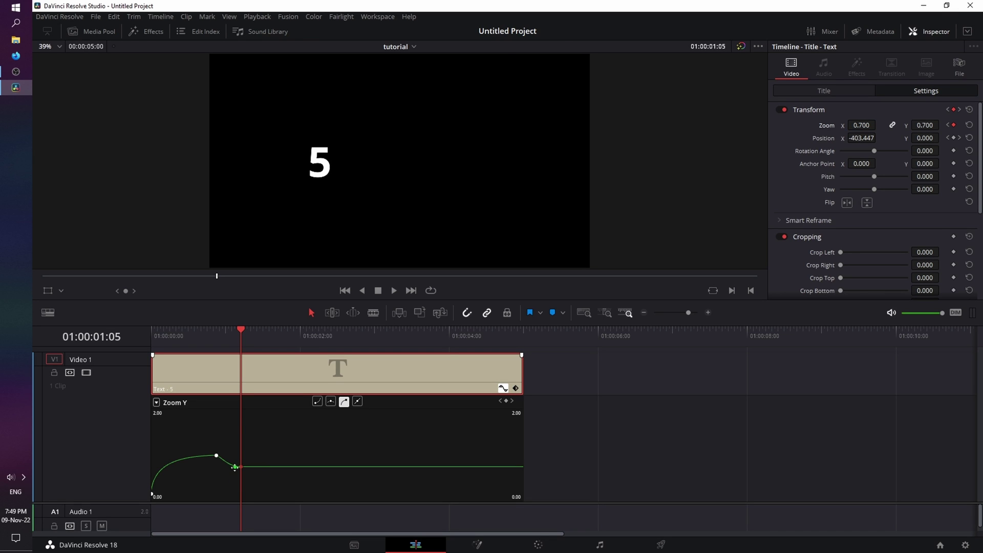
{"action": "left_click_drag", "start_coordinate": [235, 467], "coordinate": [231, 468]}
{"action": "key", "text": "Home"}
{"action": "left_click", "coordinate": [394, 291]}
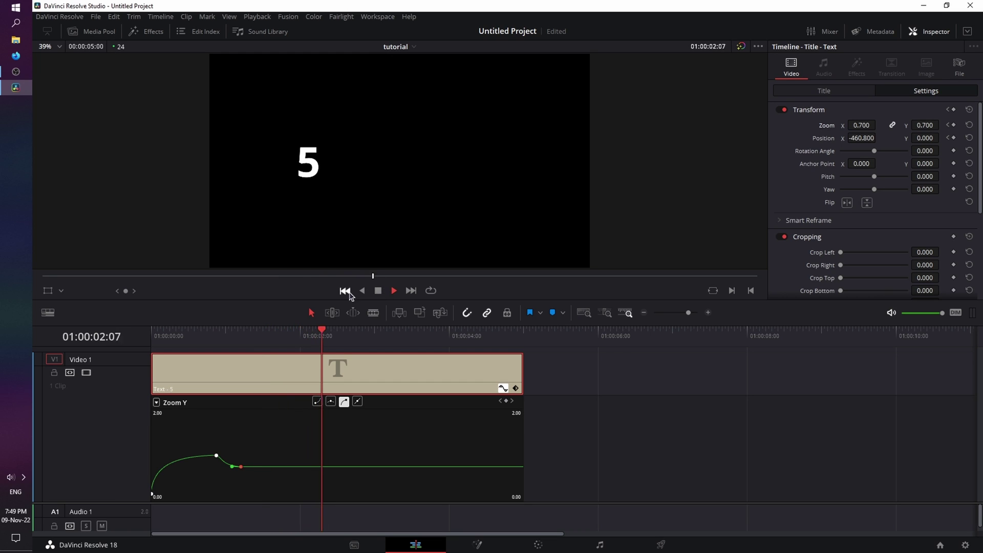
{"action": "left_click", "coordinate": [345, 290]}
{"action": "left_click", "coordinate": [315, 336]}
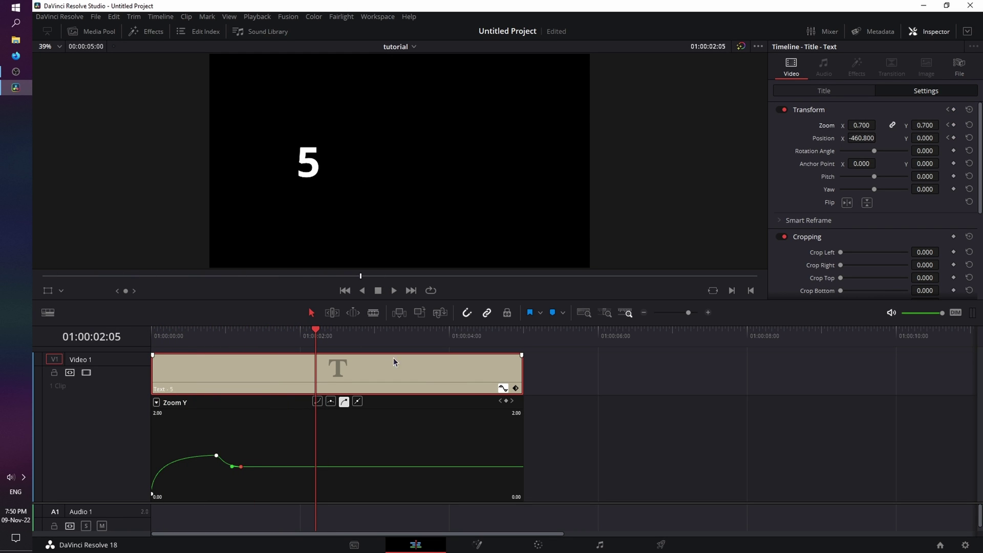
Close the curve editor and add a Text+ title on a new Video 2 track.
{"action": "left_click", "coordinate": [503, 389]}
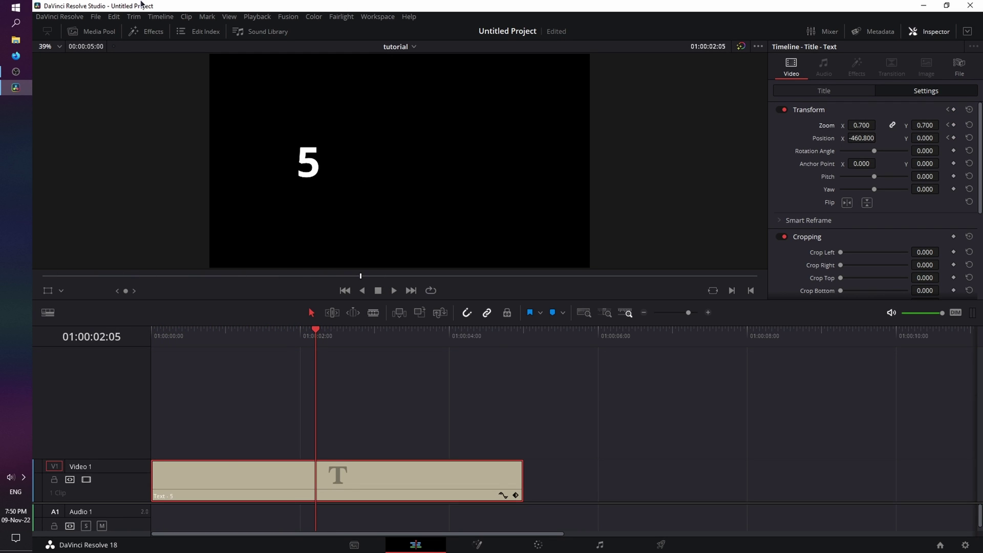
{"action": "left_click", "coordinate": [148, 35]}
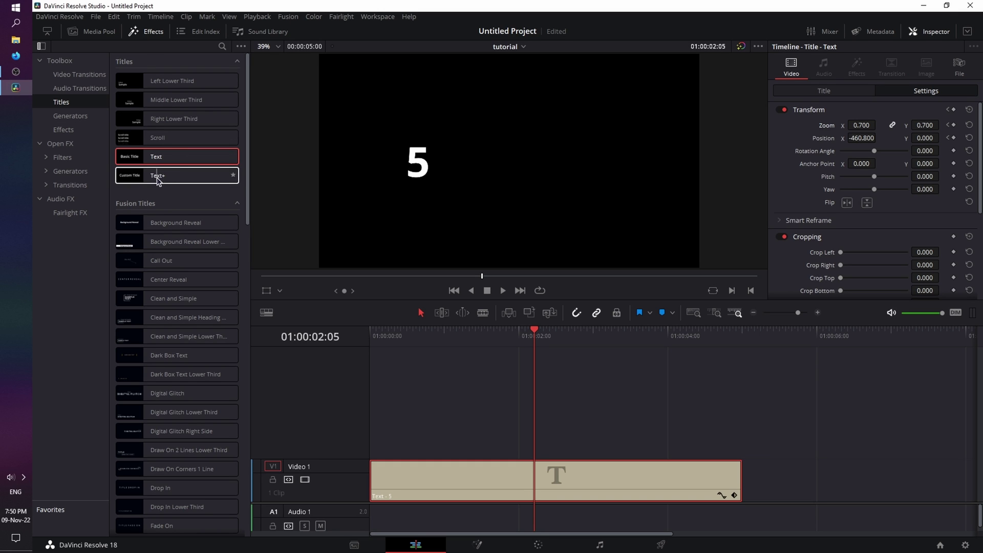
{"action": "left_click_drag", "start_coordinate": [157, 179], "coordinate": [374, 442]}
{"action": "left_click", "coordinate": [147, 31]}
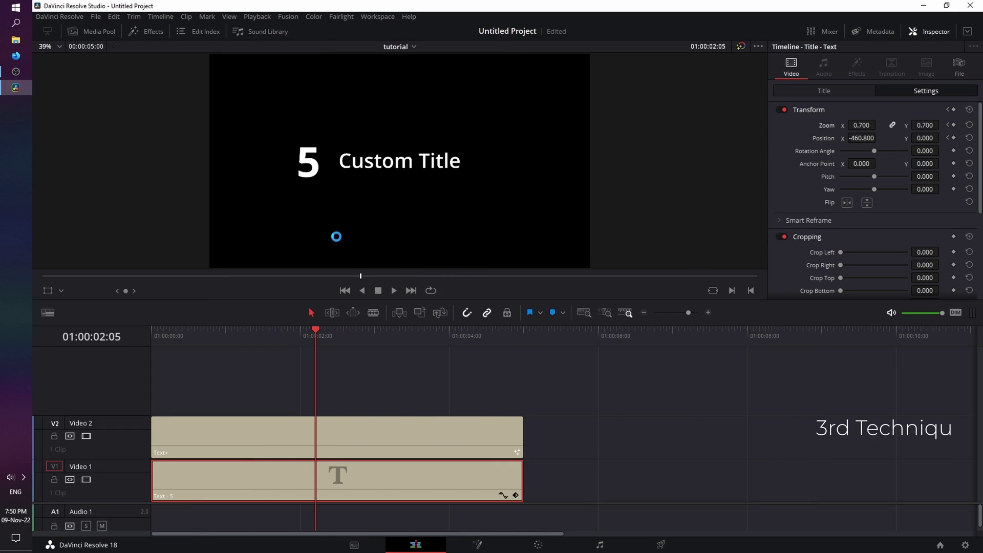
{"action": "left_click", "coordinate": [391, 441]}
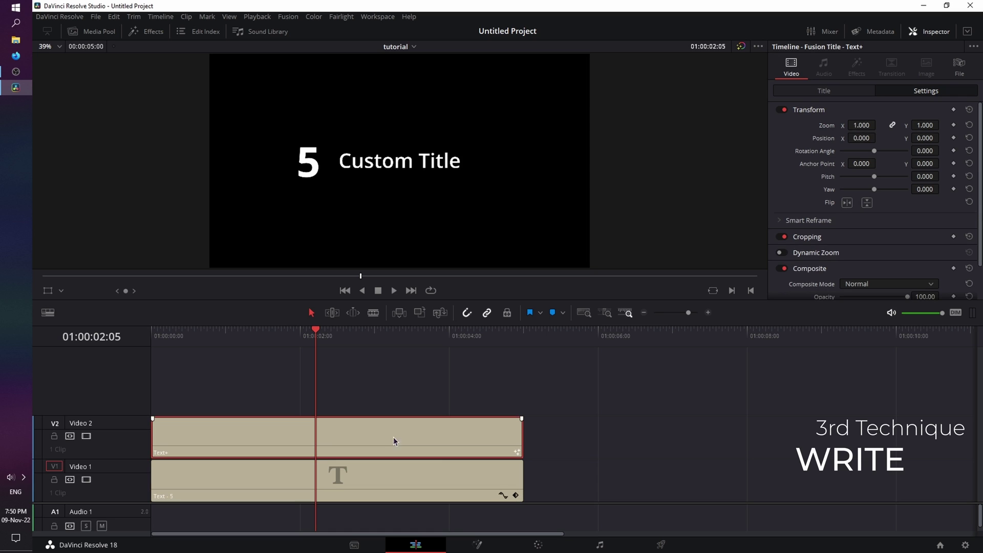
Replace the Text+ placeholder 'Custom Title' with the word 'SIMPLE'.
{"action": "left_click", "coordinate": [839, 91]}
{"action": "scroll", "coordinate": [864, 203], "scroll_direction": "down", "scroll_amount": 10}
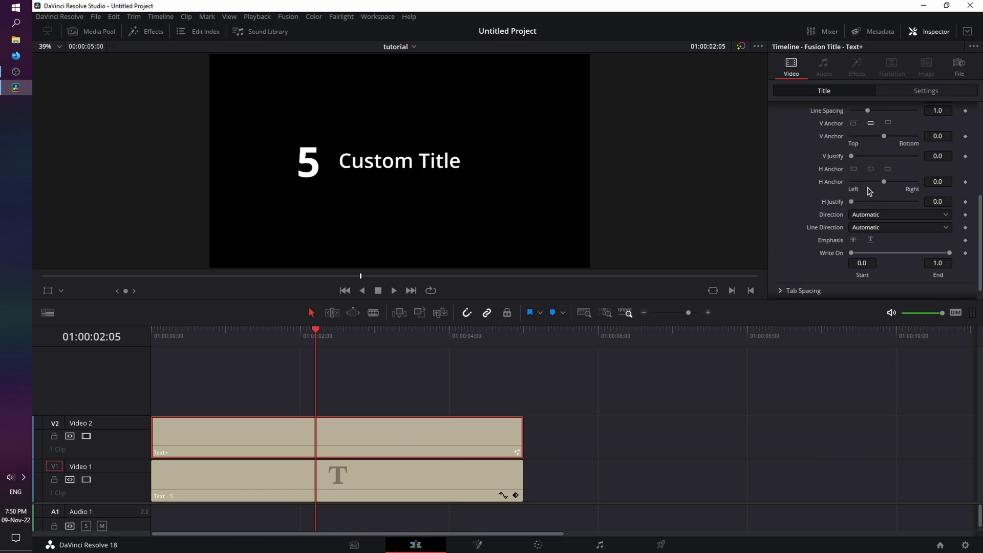
{"action": "scroll", "coordinate": [819, 179], "scroll_direction": "up", "scroll_amount": 10}
{"action": "left_click_drag", "start_coordinate": [810, 140], "coordinate": [758, 142]}
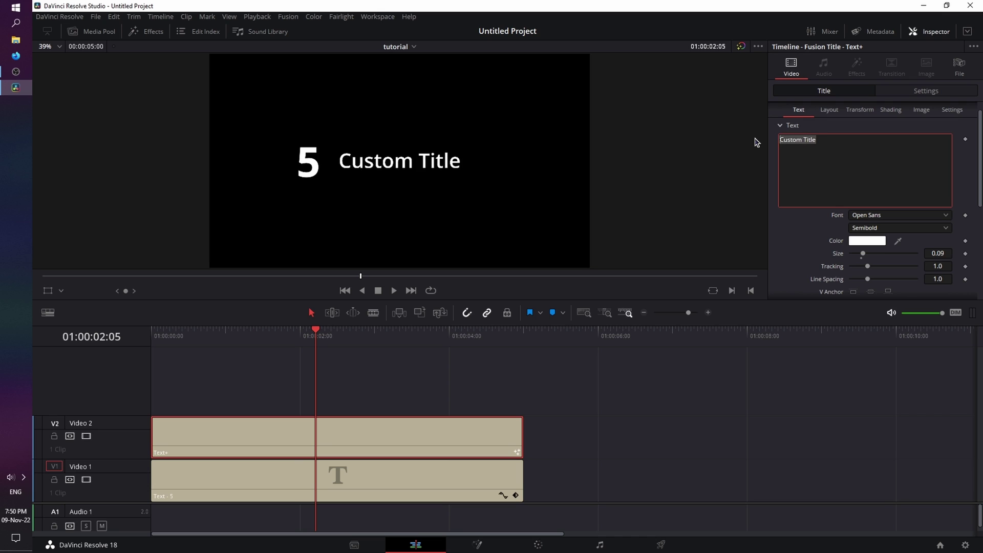
{"action": "key", "text": "BackSpace"}
{"action": "type", "text": "SlMPLE"}
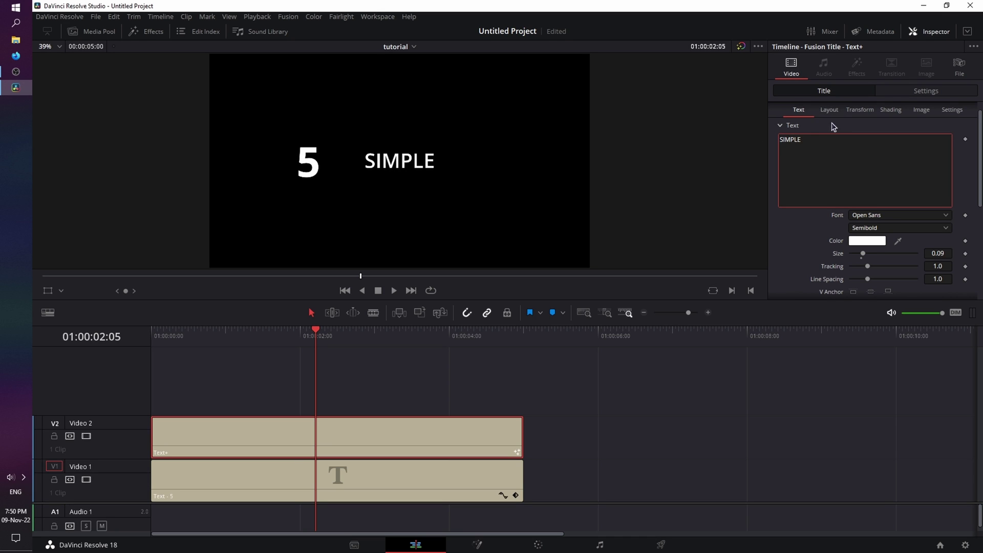
{"action": "scroll", "coordinate": [829, 135], "scroll_direction": "up", "scroll_amount": 1}
Set the SIMPLE title's layout Center X to 0.392 and Center Y to 0.53.
{"action": "left_click", "coordinate": [829, 128]}
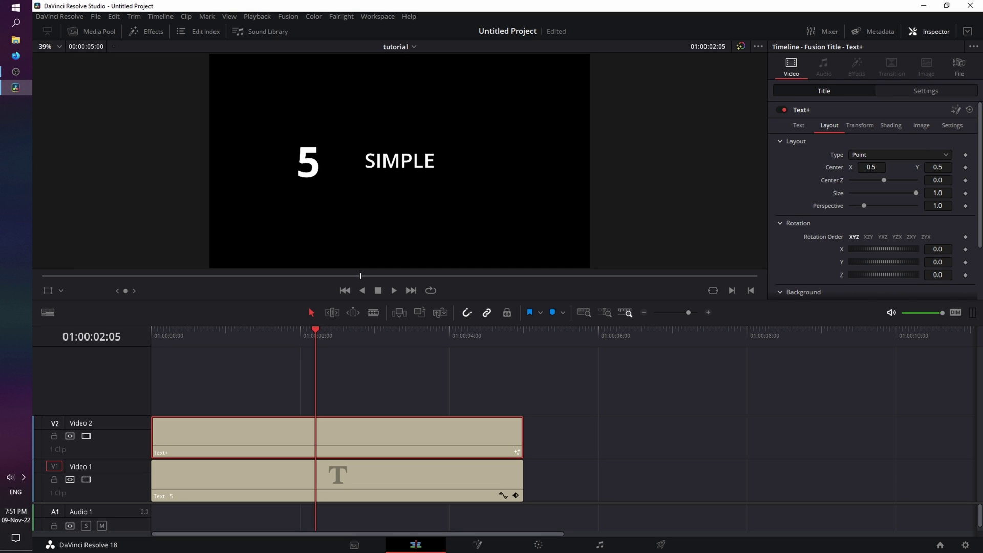
{"action": "left_click_drag", "start_coordinate": [872, 167], "coordinate": [845, 168]}
{"action": "left_click_drag", "start_coordinate": [938, 167], "coordinate": [946, 168]}
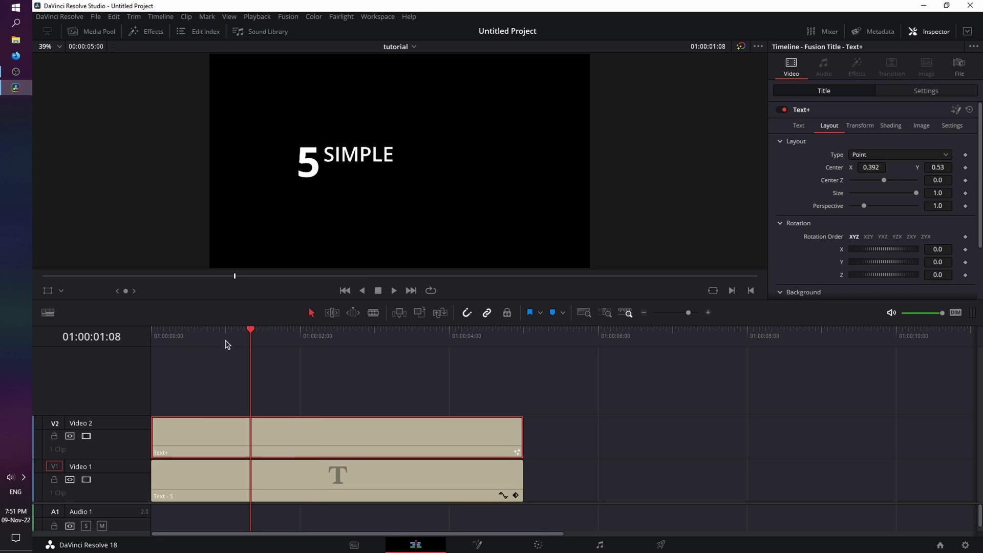
{"action": "left_click", "coordinate": [799, 126]}
Keyframe SIMPLE's Write On End at 0, then set it to 1.0 a few frames later.
{"action": "scroll", "coordinate": [876, 221], "scroll_direction": "down", "scroll_amount": 4}
{"action": "scroll", "coordinate": [875, 222], "scroll_direction": "down", "scroll_amount": 2}
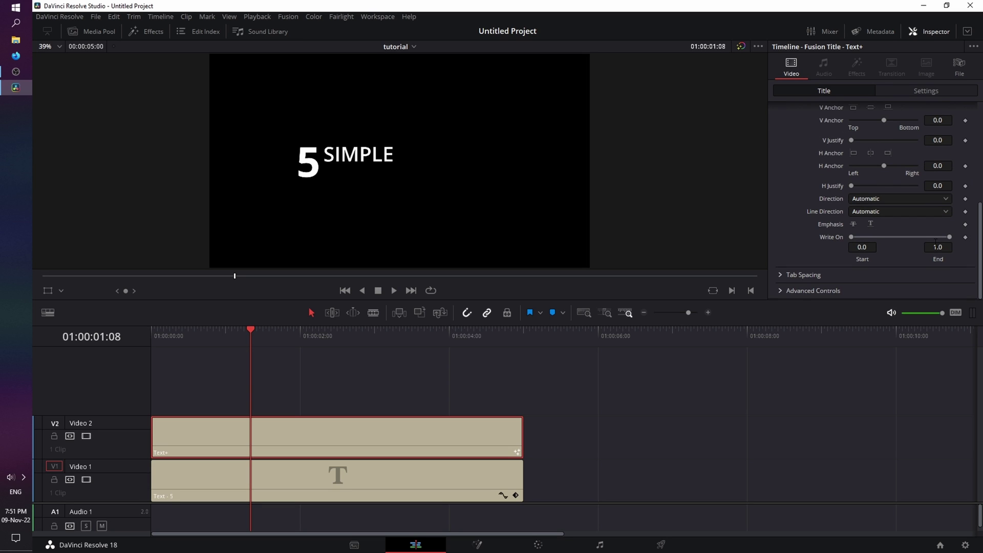
{"action": "left_click_drag", "start_coordinate": [951, 238], "coordinate": [836, 238]}
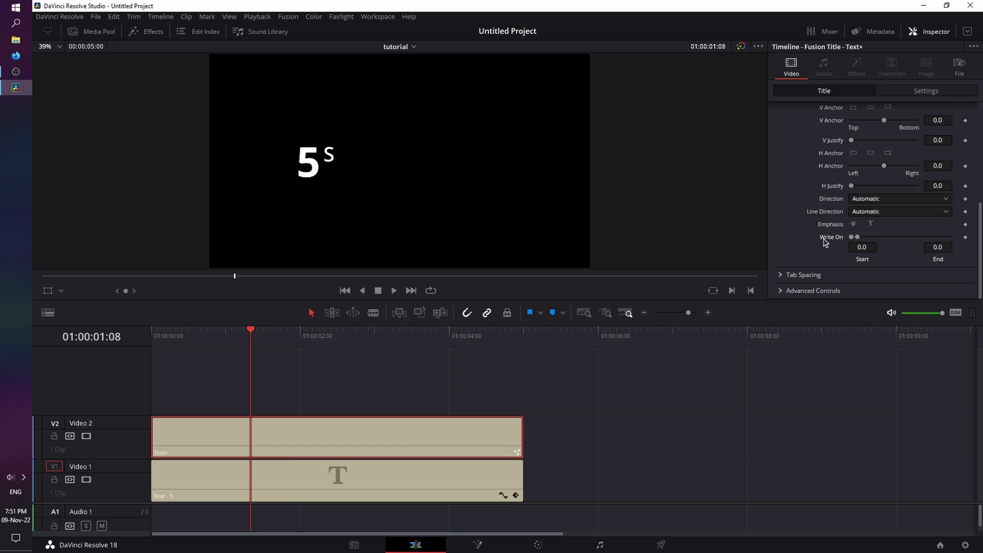
{"action": "left_click", "coordinate": [966, 237]}
{"action": "left_click", "coordinate": [254, 330]}
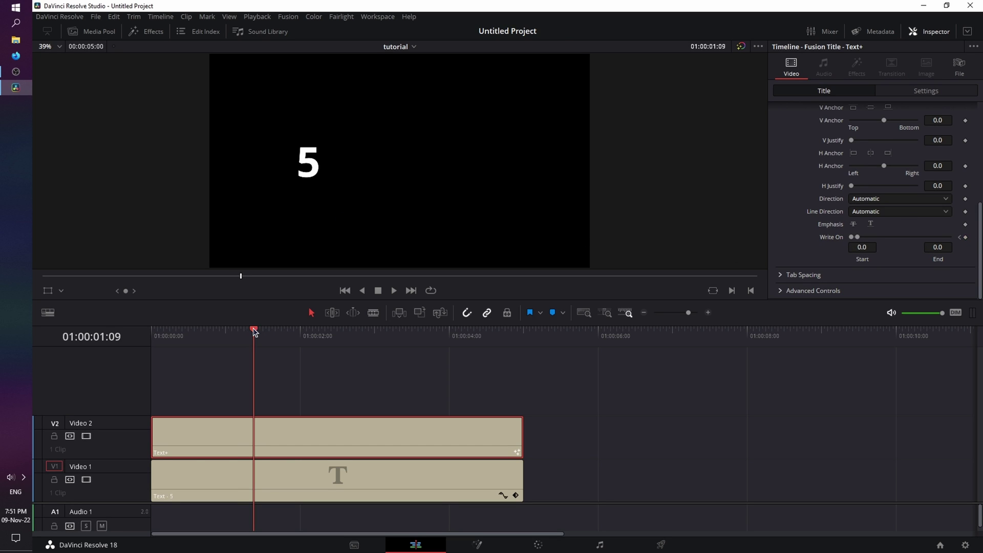
{"action": "left_click_drag", "start_coordinate": [254, 331], "coordinate": [266, 332]}
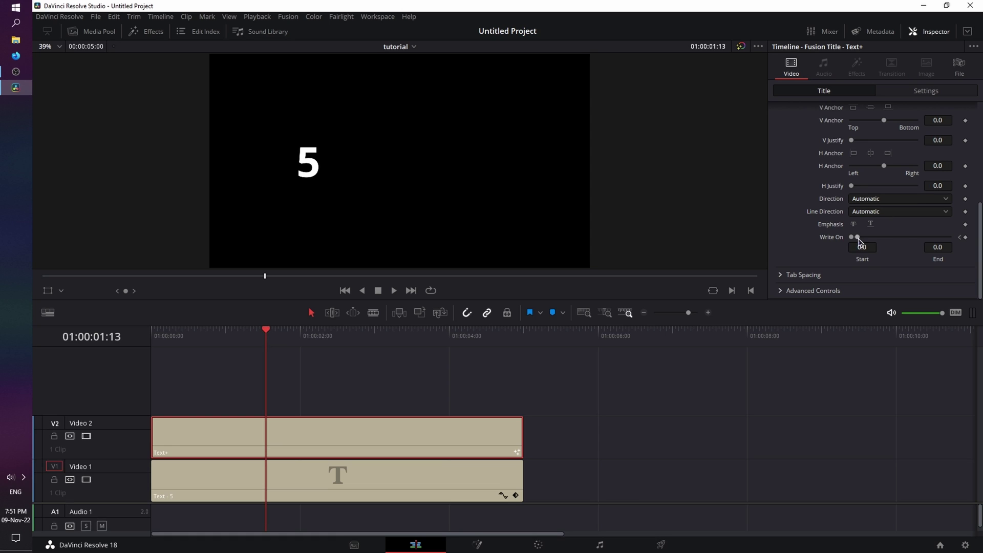
{"action": "left_click_drag", "start_coordinate": [861, 242], "coordinate": [950, 238]}
Play the write-on animation from the start to check SIMPLE's letter-by-letter reveal.
{"action": "key", "text": "Home"}
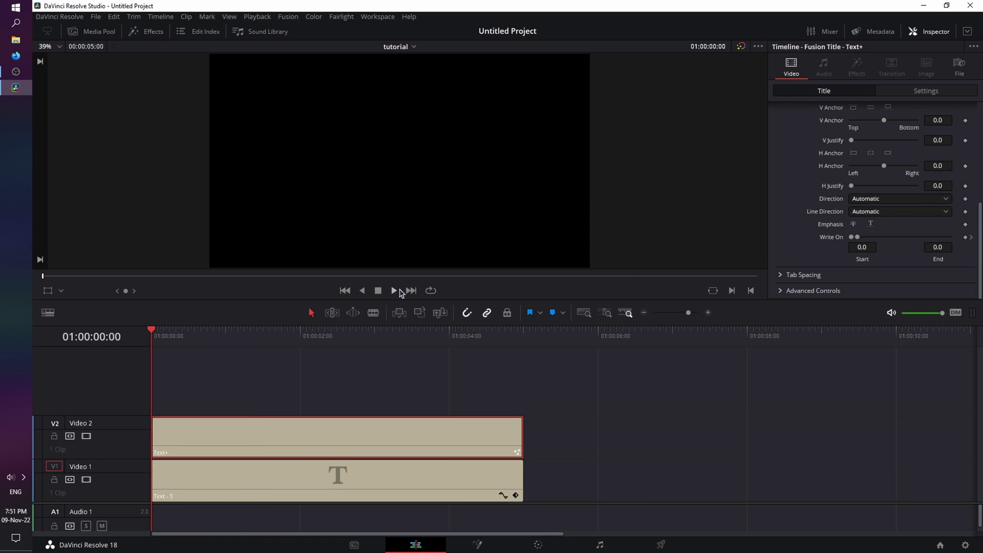
{"action": "left_click", "coordinate": [395, 290]}
{"action": "left_click", "coordinate": [395, 290]}
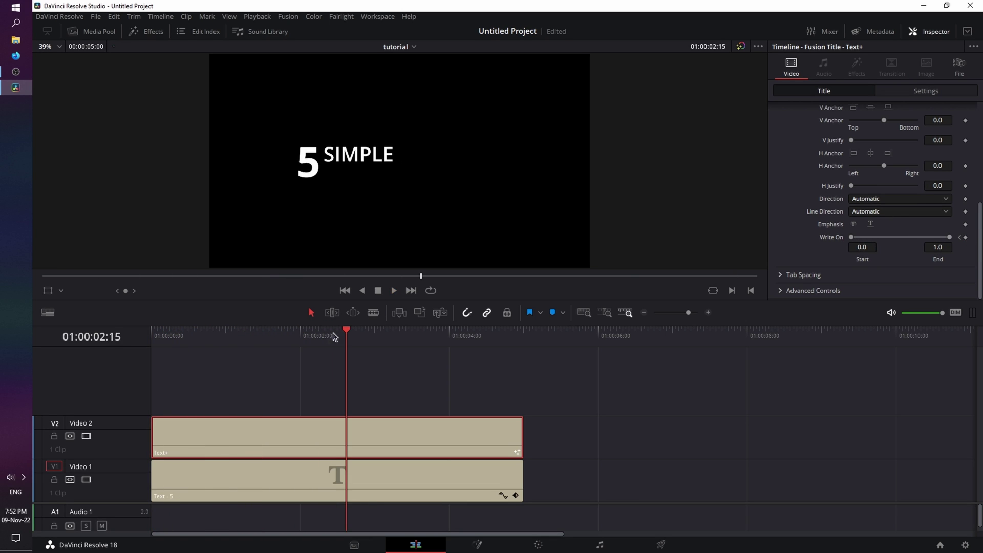
{"action": "left_click", "coordinate": [345, 291]}
{"action": "key", "text": "space"}
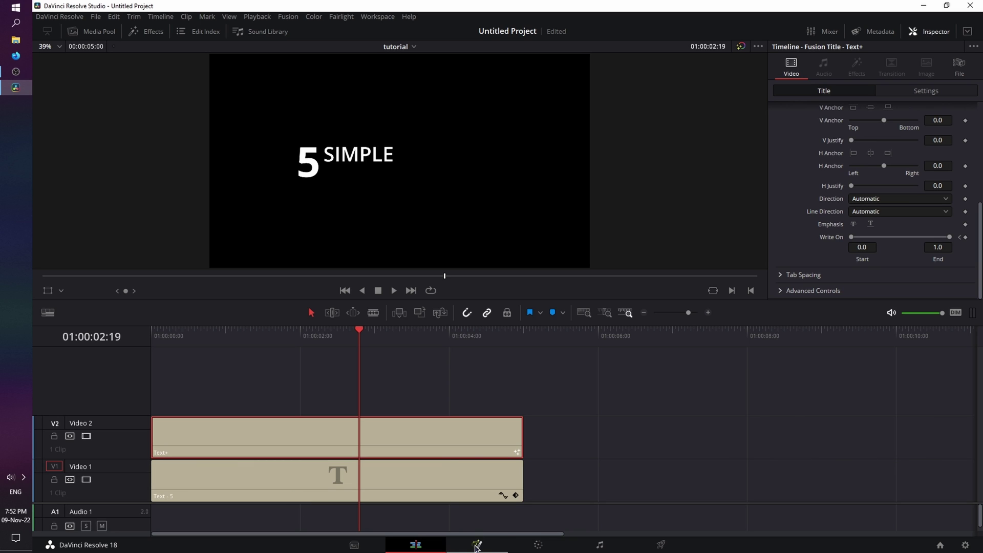
Combine the 5 and SIMPLE clips into a compound clip named 'tutorial' and open it in Fusion.
{"action": "left_click_drag", "start_coordinate": [251, 517], "coordinate": [427, 385]}
{"action": "right_click", "coordinate": [425, 439]}
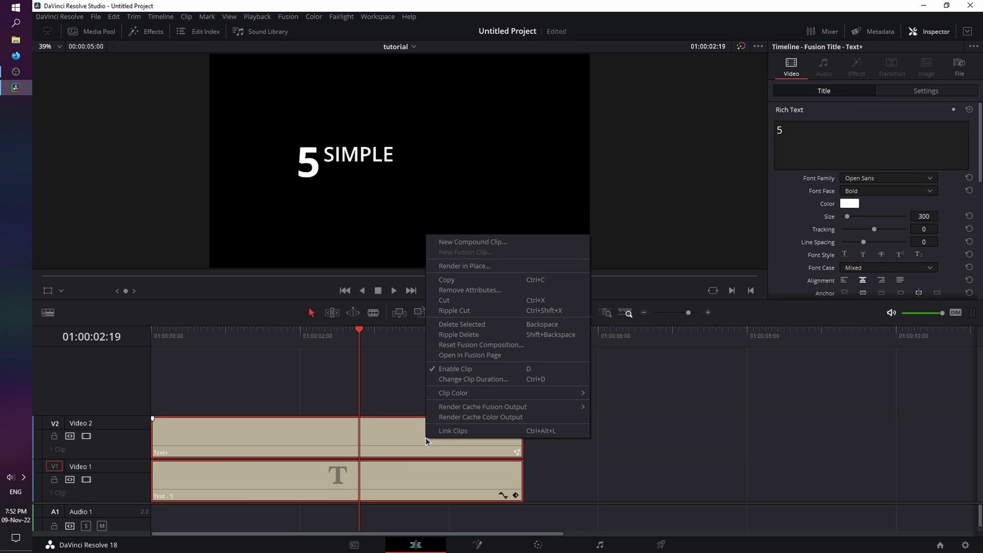
{"action": "left_click", "coordinate": [482, 243]}
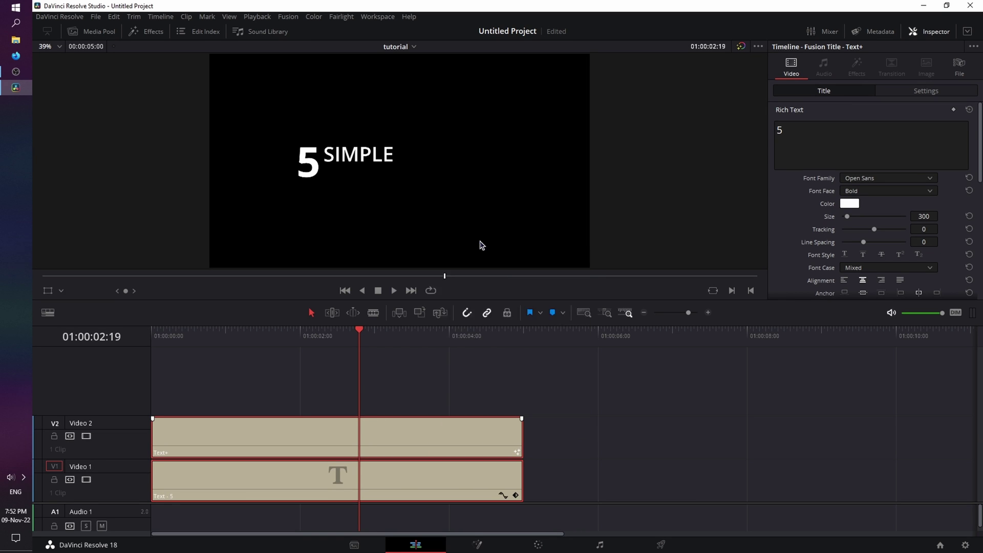
{"action": "type", "text": "tutoria"}
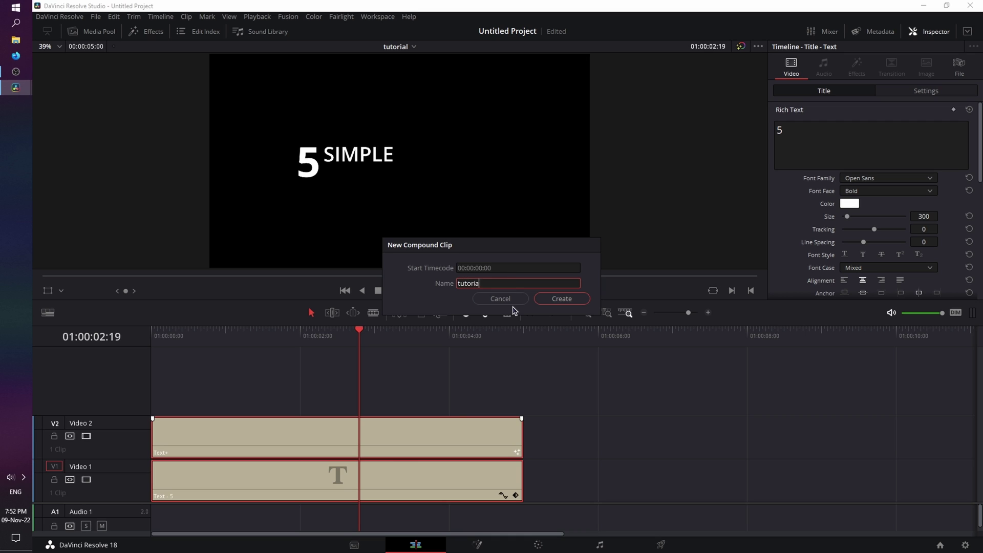
{"action": "type", "text": "l"}
{"action": "key", "text": "Return"}
{"action": "key", "text": "Home"}
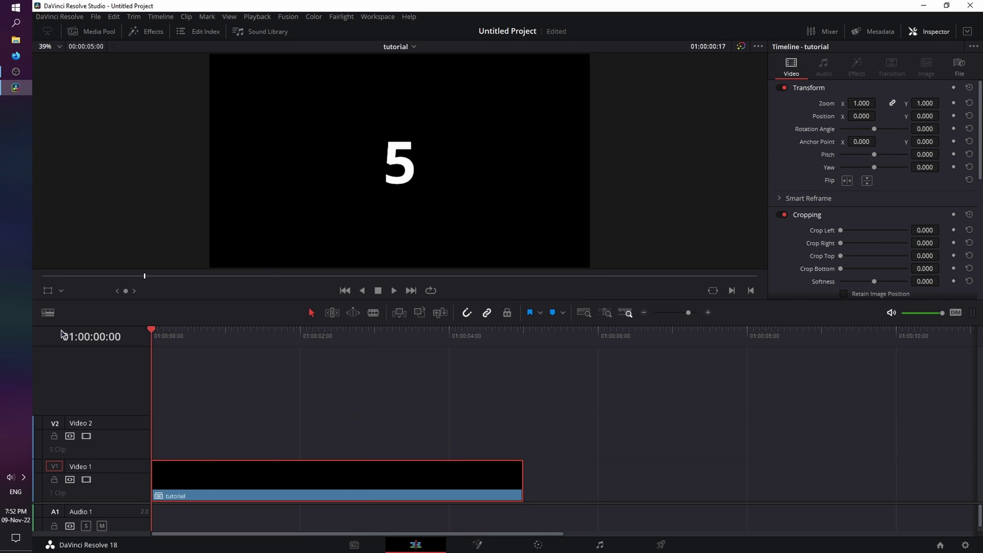
{"action": "left_click", "coordinate": [478, 545]}
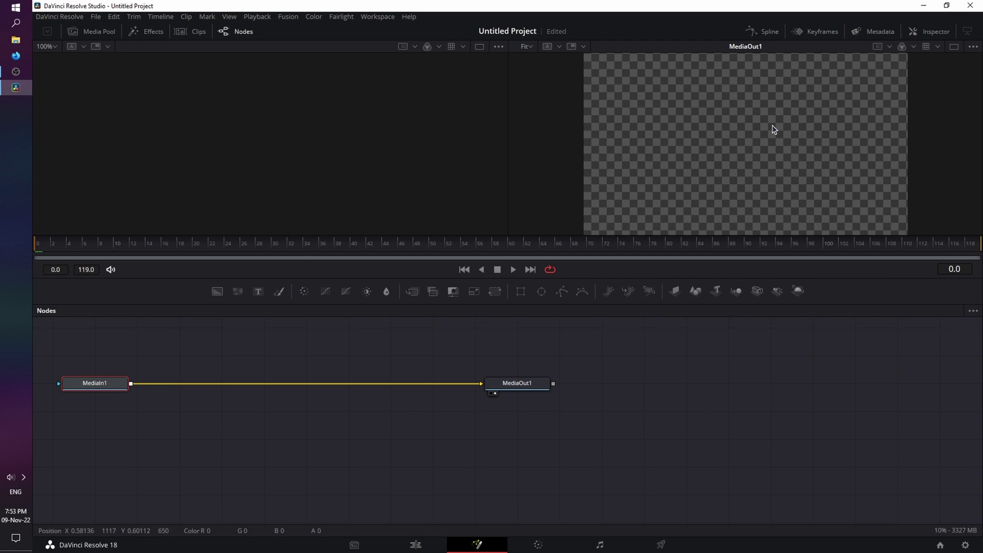
Preview the tutorial clip in Fusion and dismiss the tool search without adding a node.
{"action": "mouse_move", "coordinate": [43, 245]}
{"action": "left_mouse_down"}
{"action": "mouse_move", "coordinate": [300, 253]}
{"action": "mouse_move", "coordinate": [31, 253]}
{"action": "left_mouse_up"}
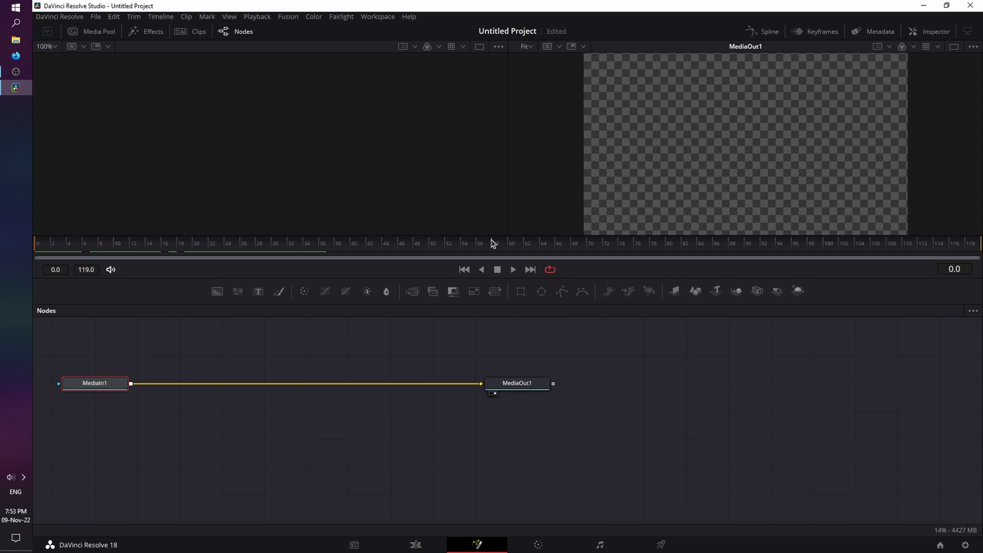
{"action": "key", "text": "space"}
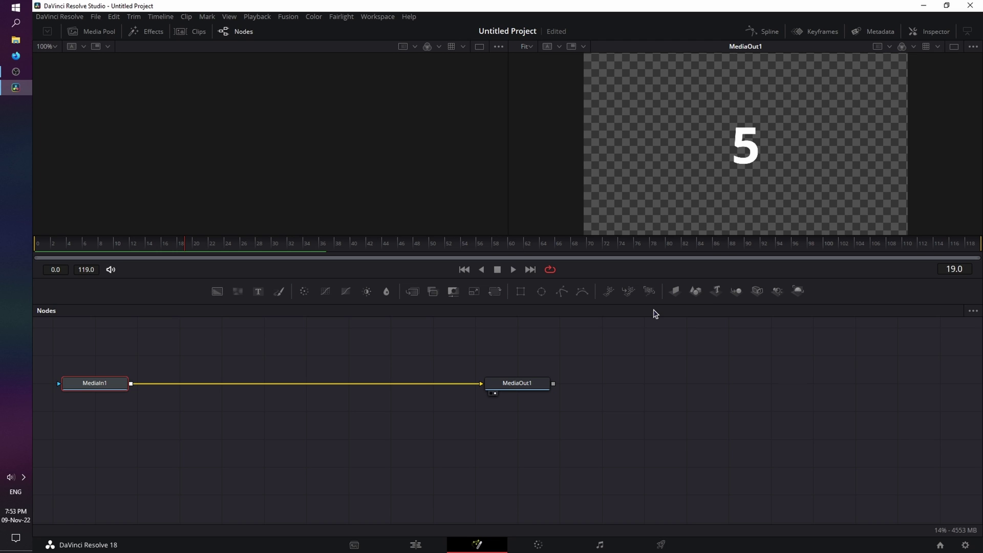
{"action": "key", "text": "shift+space"}
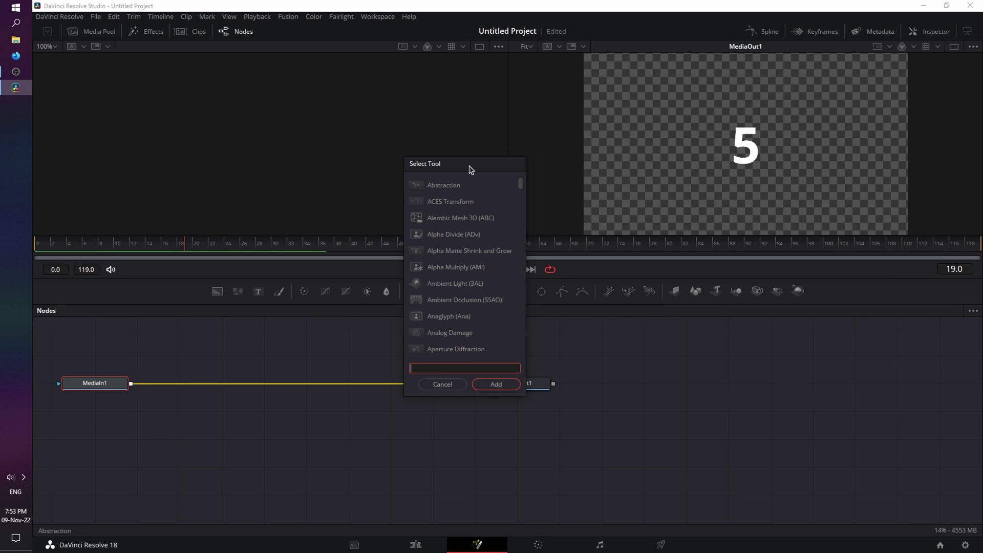
{"action": "type", "text": "blur"}
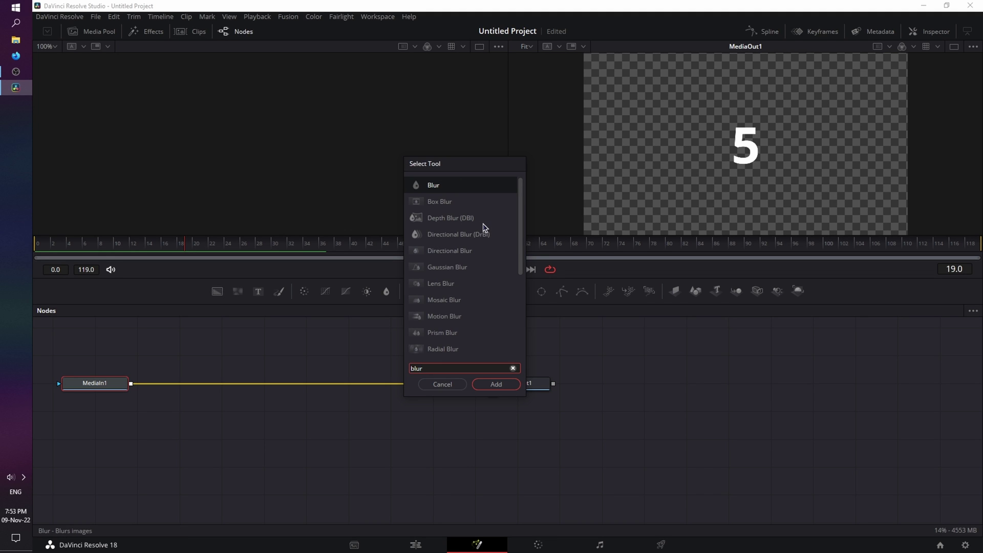
{"action": "key", "text": "Escape"}
Spread MediaIn1 and MediaOut1 apart, show the Inspector, and scrub to frame 38.
{"action": "left_click_drag", "start_coordinate": [63, 345], "coordinate": [686, 461]}
{"action": "left_click", "coordinate": [577, 413]}
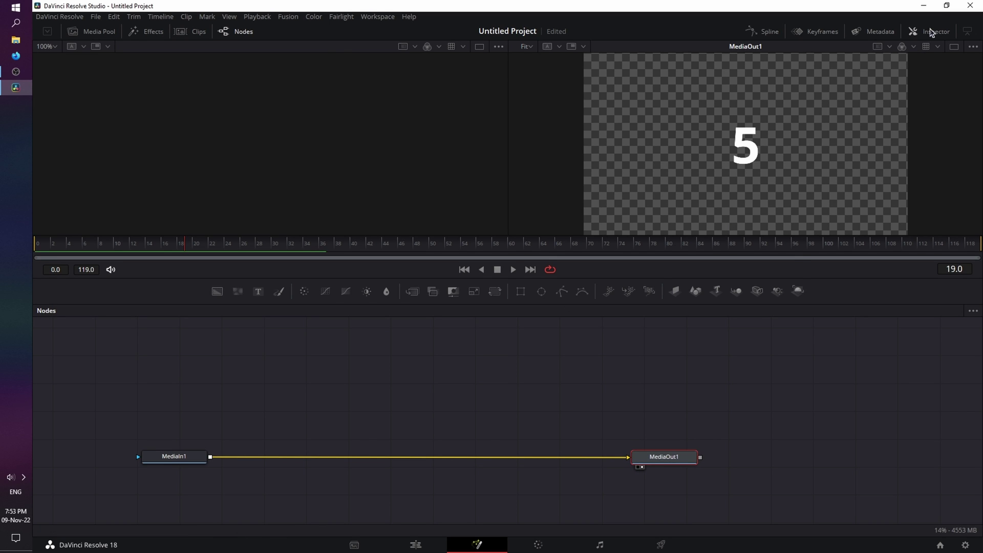
{"action": "left_click", "coordinate": [929, 32]}
{"action": "left_click", "coordinate": [36, 250]}
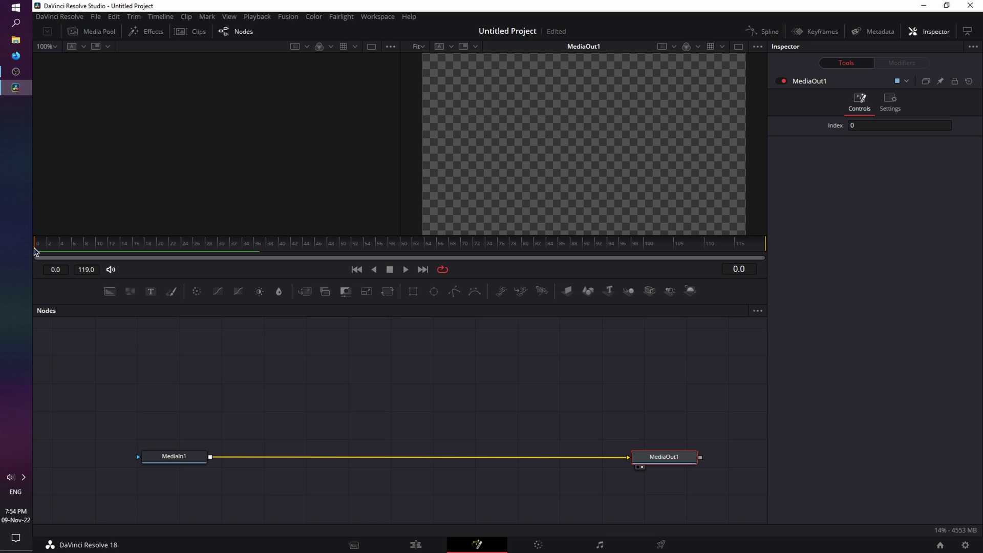
{"action": "left_click_drag", "start_coordinate": [36, 250], "coordinate": [232, 256]}
{"action": "left_click_drag", "start_coordinate": [236, 250], "coordinate": [270, 250]}
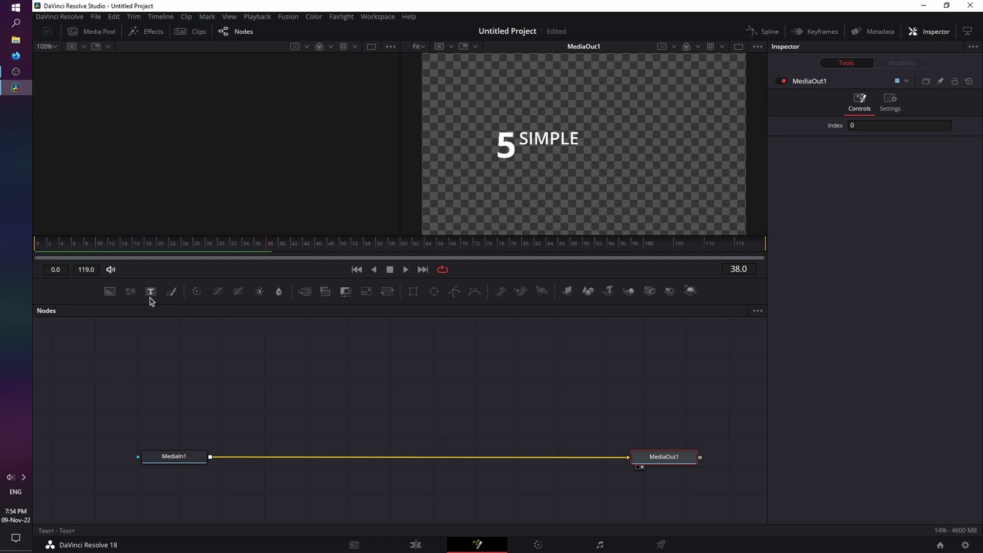
Add a Text1 node merged over MediaIn1 through Merge1, placed directly above Merge1.
{"action": "left_click_drag", "start_coordinate": [151, 292], "coordinate": [233, 378]}
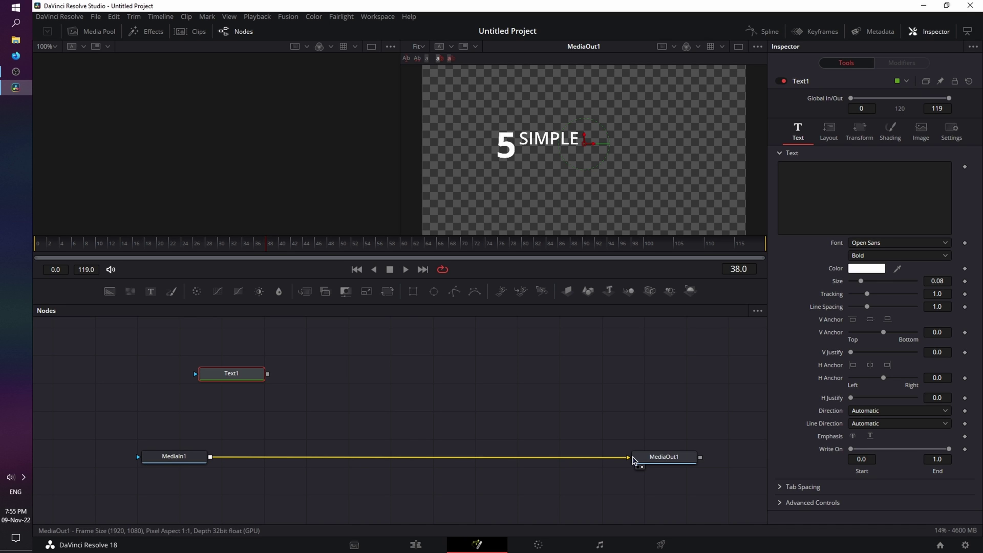
{"action": "left_click_drag", "start_coordinate": [267, 374], "coordinate": [212, 459]}
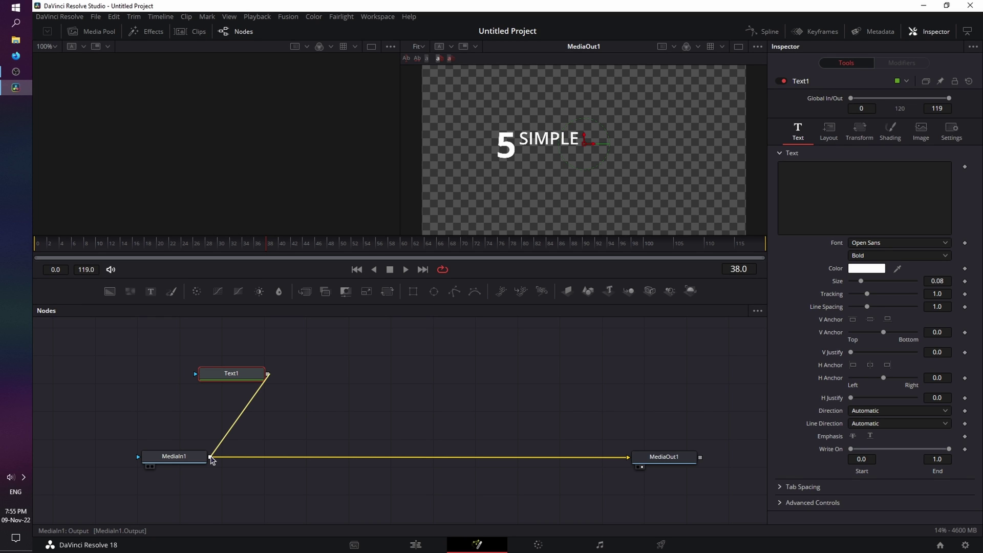
{"action": "left_click_drag", "start_coordinate": [212, 459], "coordinate": [212, 459]}
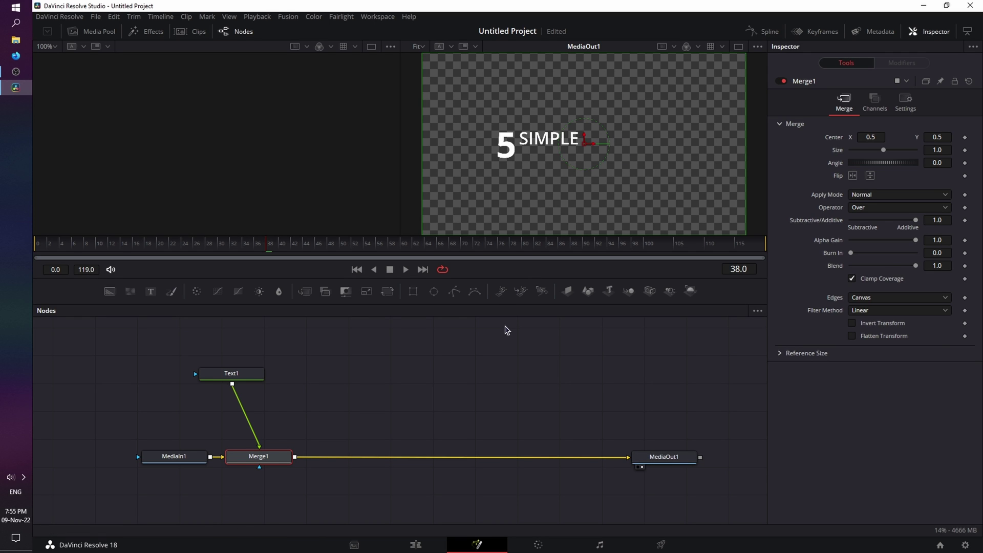
{"action": "left_click_drag", "start_coordinate": [232, 373], "coordinate": [262, 394]}
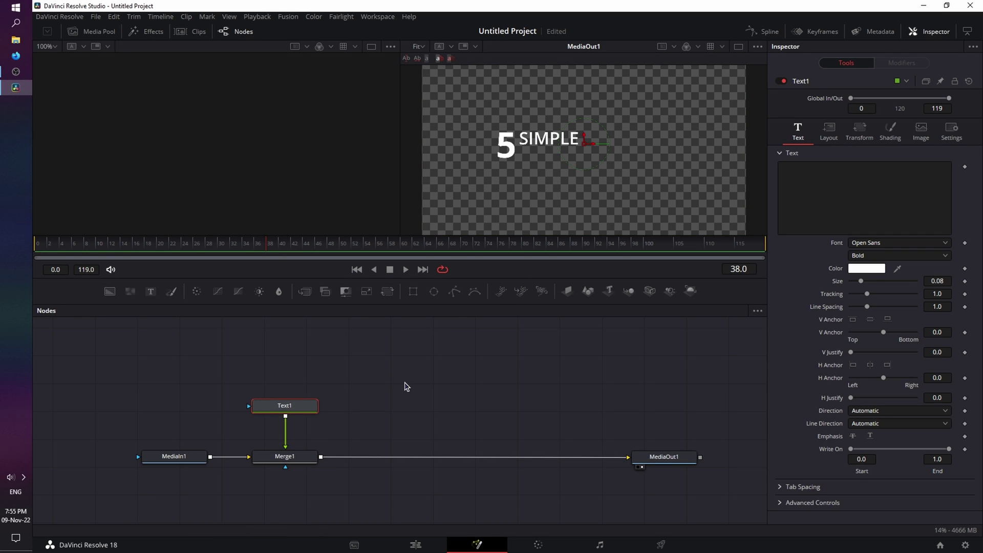
Make Text1 read TEXT, centred at about 0.39/0.489 beneath SIMPLE, with tracking 1.26.
{"action": "left_click", "coordinate": [846, 180]}
{"action": "type", "text": "TEX"}
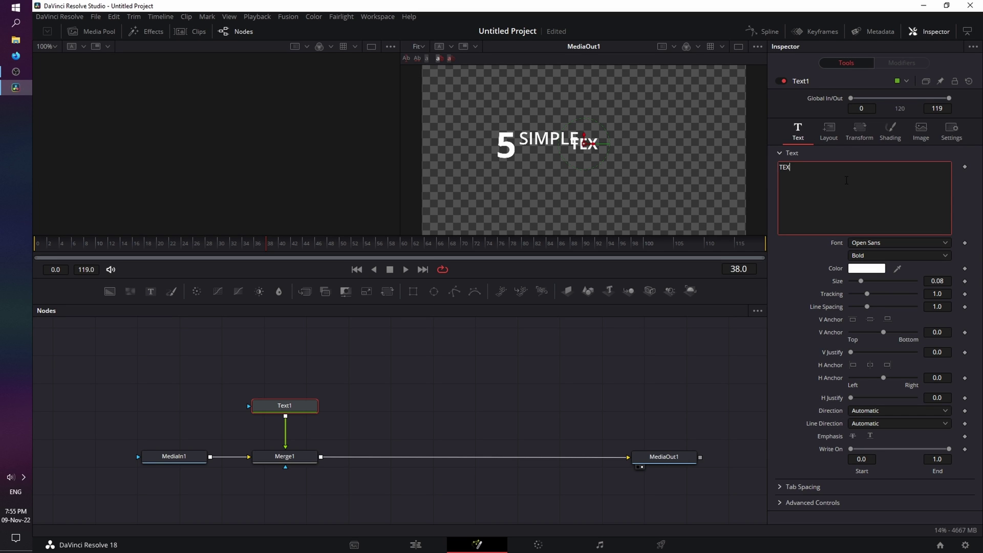
{"action": "type", "text": "T"}
{"action": "left_click", "coordinate": [830, 131]}
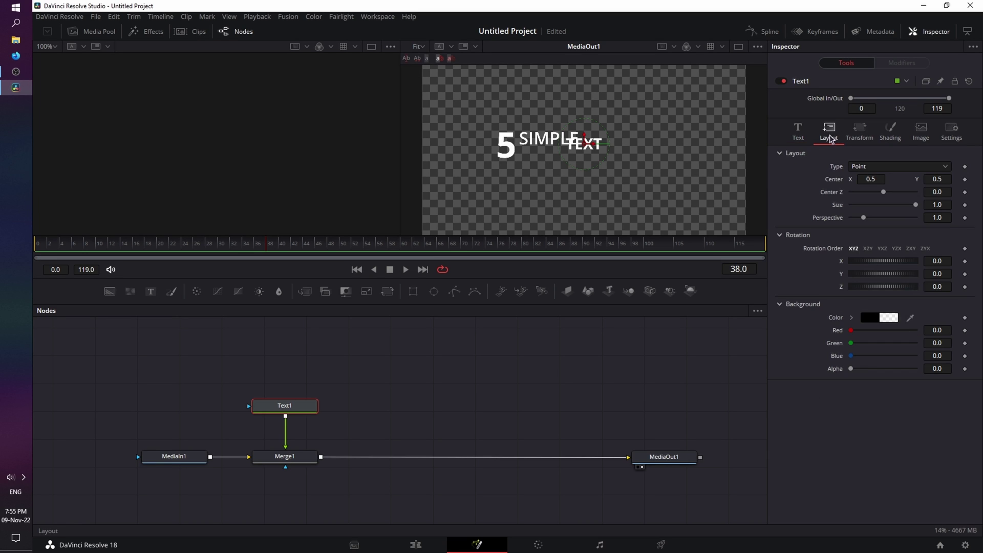
{"action": "left_click_drag", "start_coordinate": [871, 179], "coordinate": [846, 179]}
{"action": "left_click_drag", "start_coordinate": [937, 179], "coordinate": [914, 179]}
{"action": "left_click", "coordinate": [798, 133]}
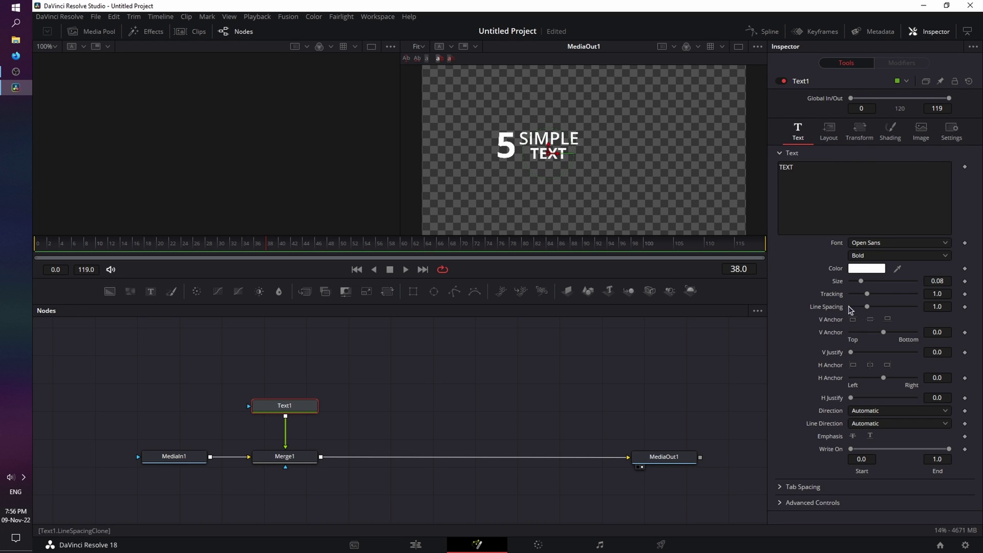
{"action": "left_click_drag", "start_coordinate": [867, 294], "coordinate": [871, 295]}
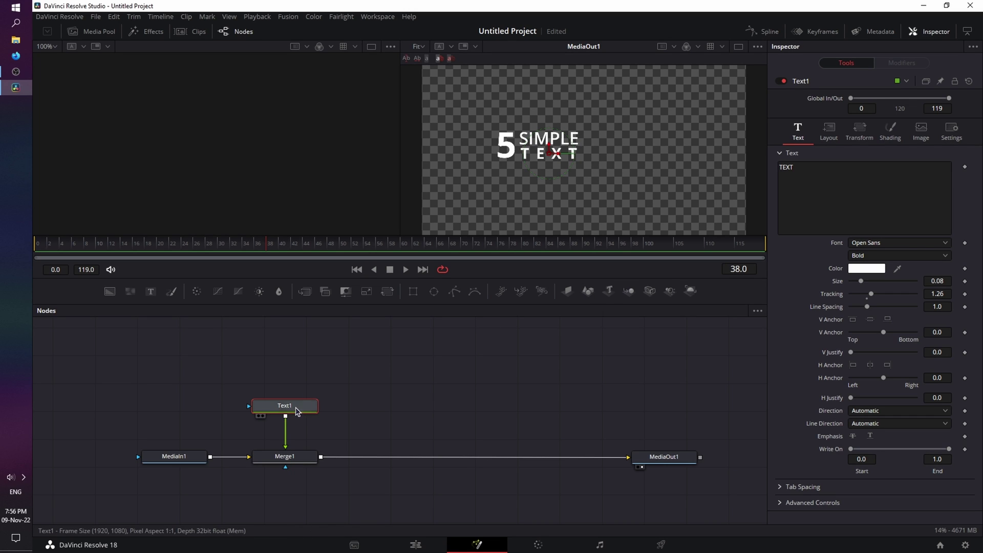
Add a Rectangle1 mask to Text1, sized 0.205 × 0.087 and positioned over the TEXT line.
{"action": "left_click", "coordinate": [413, 291]}
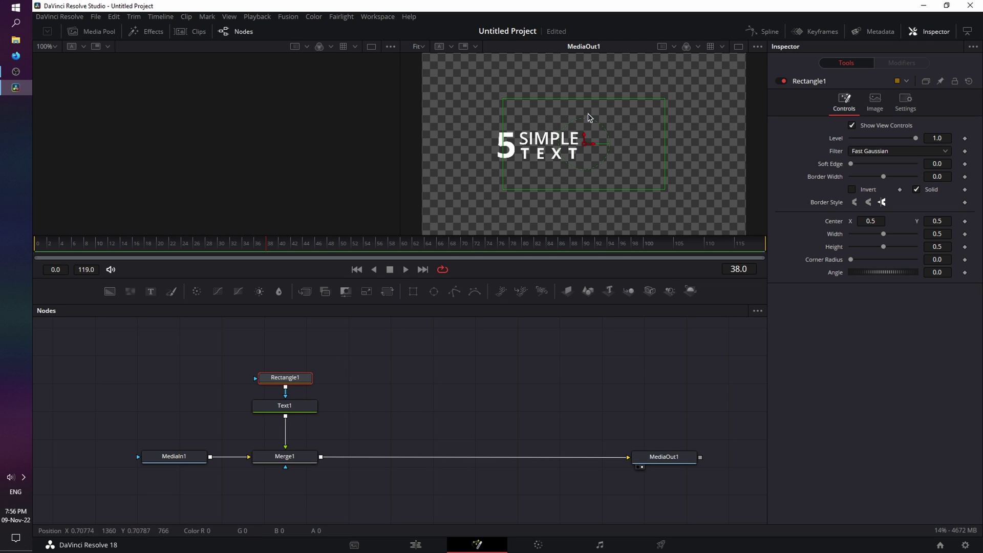
{"action": "left_click_drag", "start_coordinate": [589, 146], "coordinate": [549, 150]}
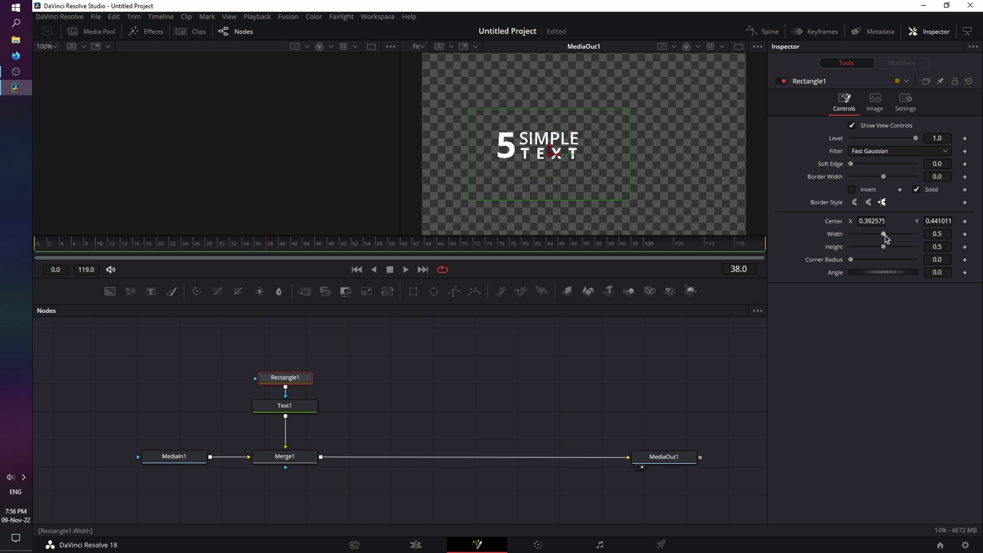
{"action": "left_click_drag", "start_coordinate": [885, 236], "coordinate": [857, 247]}
{"action": "left_click_drag", "start_coordinate": [551, 154], "coordinate": [552, 149]}
{"action": "left_click_drag", "start_coordinate": [265, 248], "coordinate": [295, 250]}
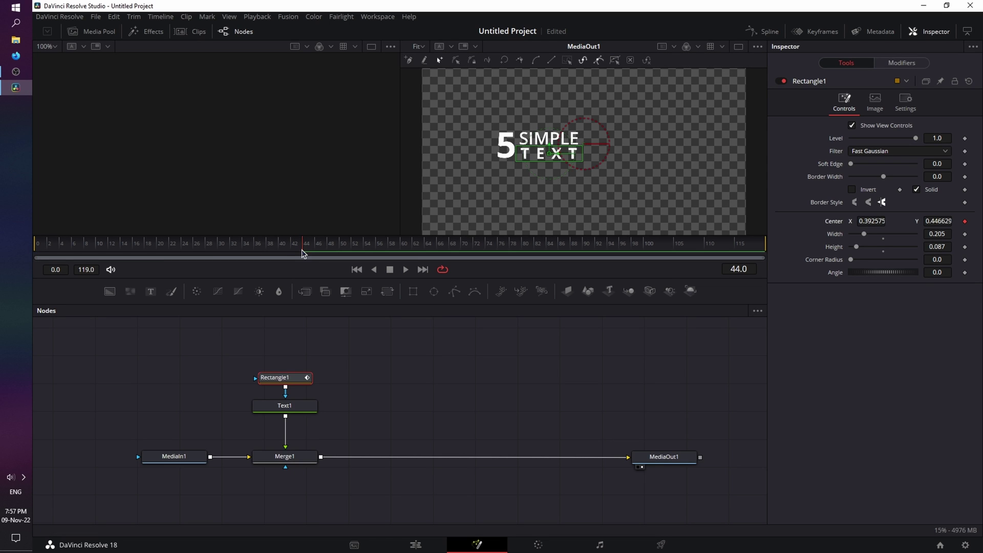
At frame 38 raise the mask over SIMPLE (Center Y 0.531), then preview TEXT's reveal.
{"action": "left_click_drag", "start_coordinate": [302, 253], "coordinate": [268, 255]}
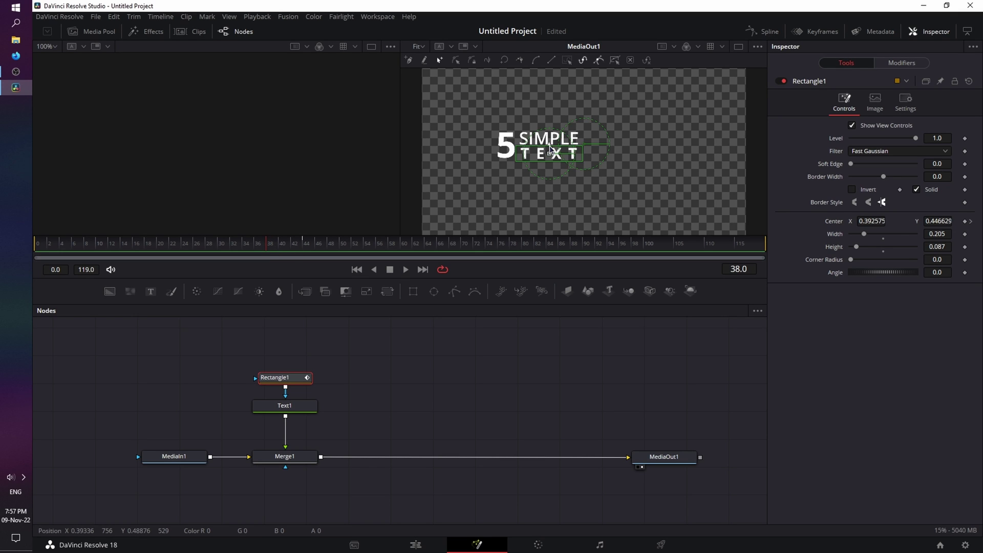
{"action": "left_click_drag", "start_coordinate": [550, 149], "coordinate": [550, 134]}
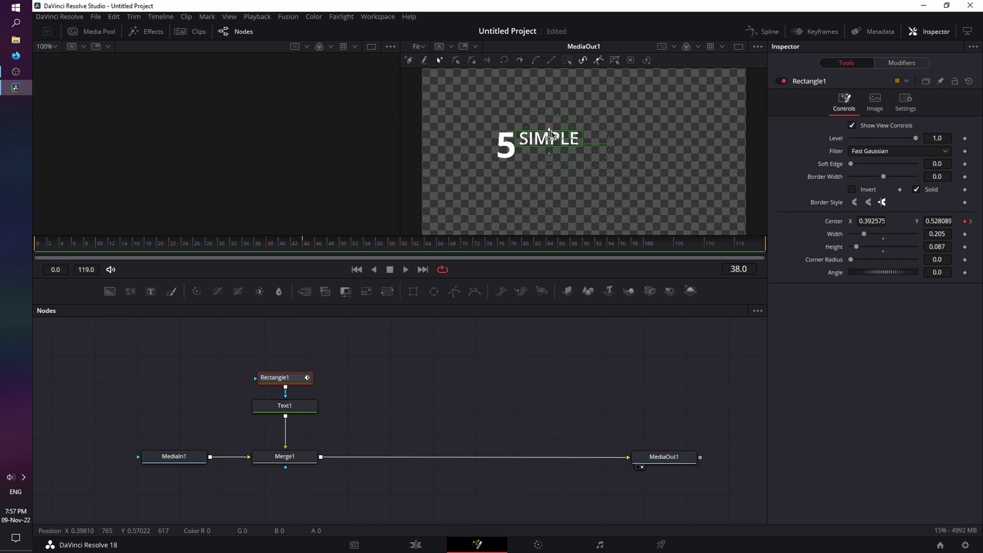
{"action": "left_click", "coordinate": [684, 463]}
{"action": "left_click_drag", "start_coordinate": [266, 244], "coordinate": [3, 253]}
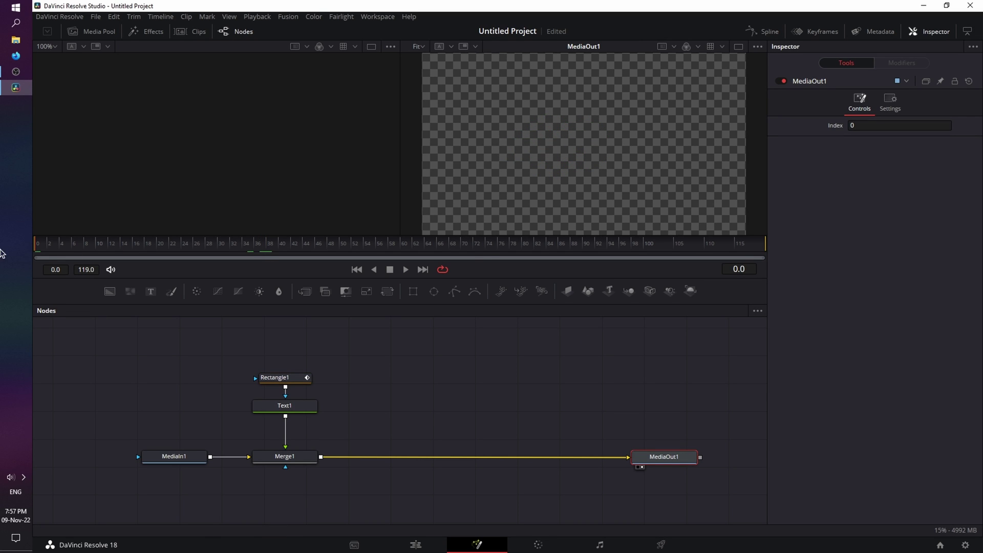
{"action": "left_click", "coordinate": [405, 271]}
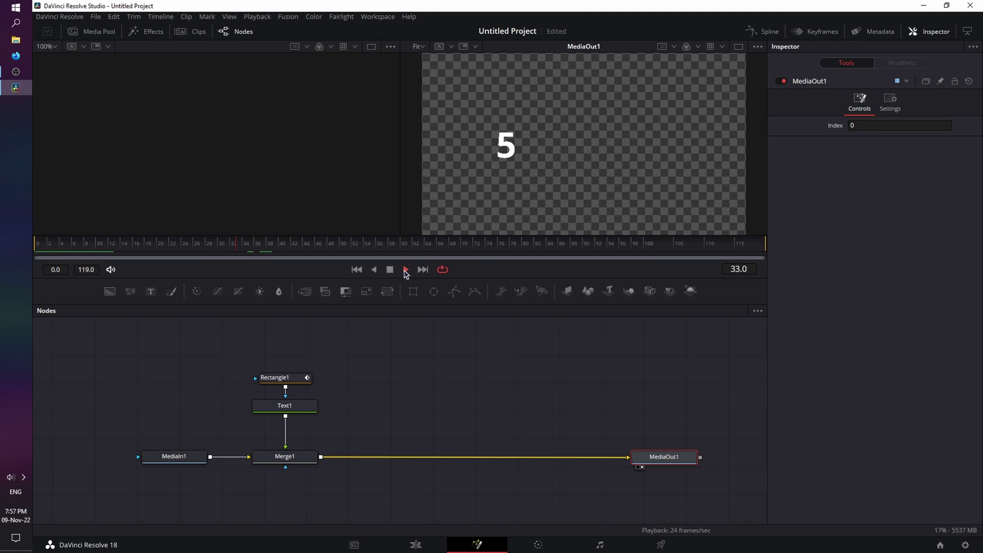
{"action": "left_click", "coordinate": [389, 269]}
{"action": "left_click", "coordinate": [287, 378]}
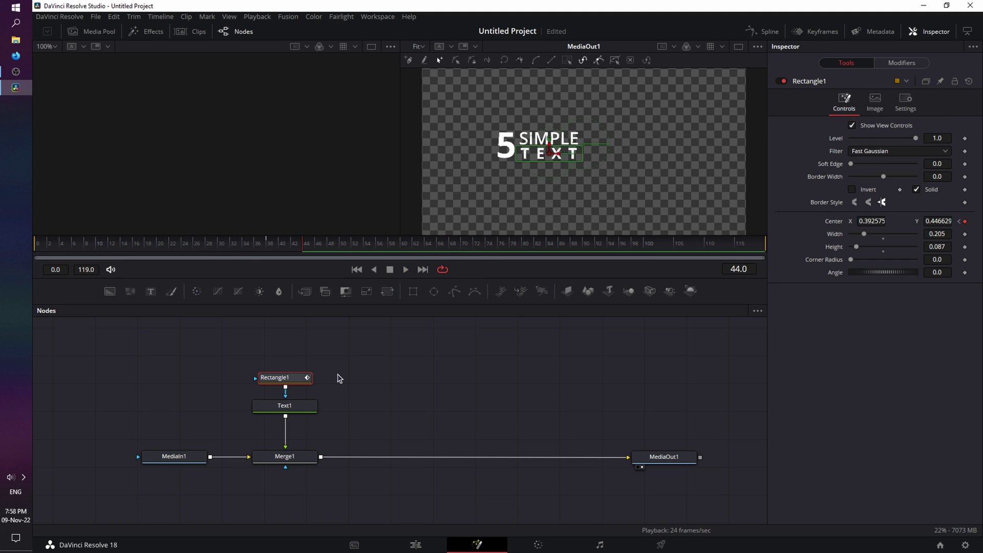
Merge a Background node into the flow, colour it #00e3e3, and attach a Rectangle2 mask.
{"action": "left_click_drag", "start_coordinate": [109, 292], "coordinate": [323, 456]}
{"action": "left_click_drag", "start_coordinate": [392, 399], "coordinate": [391, 406]}
{"action": "left_click", "coordinate": [877, 187]}
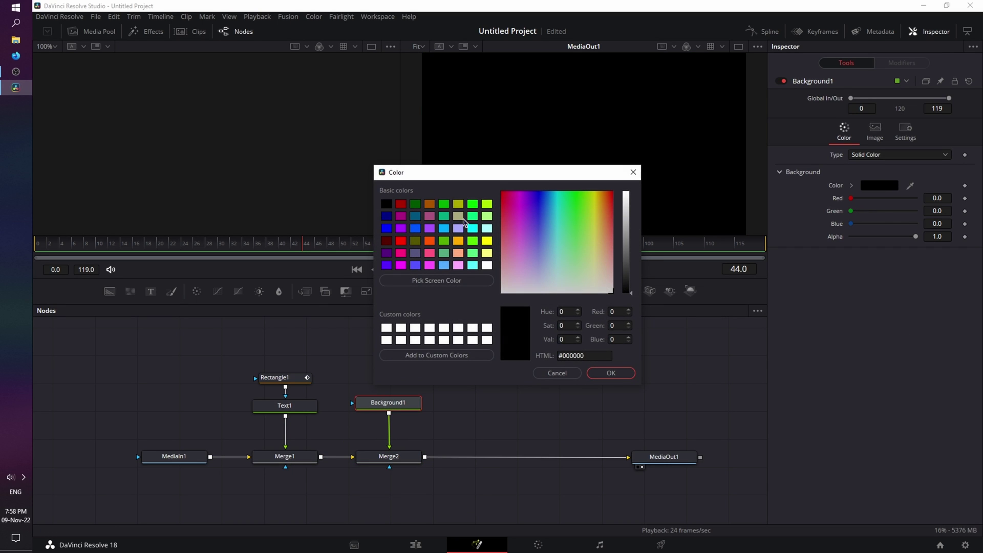
{"action": "left_click", "coordinate": [641, 199]}
{"action": "left_click_drag", "start_coordinate": [634, 203], "coordinate": [633, 206]}
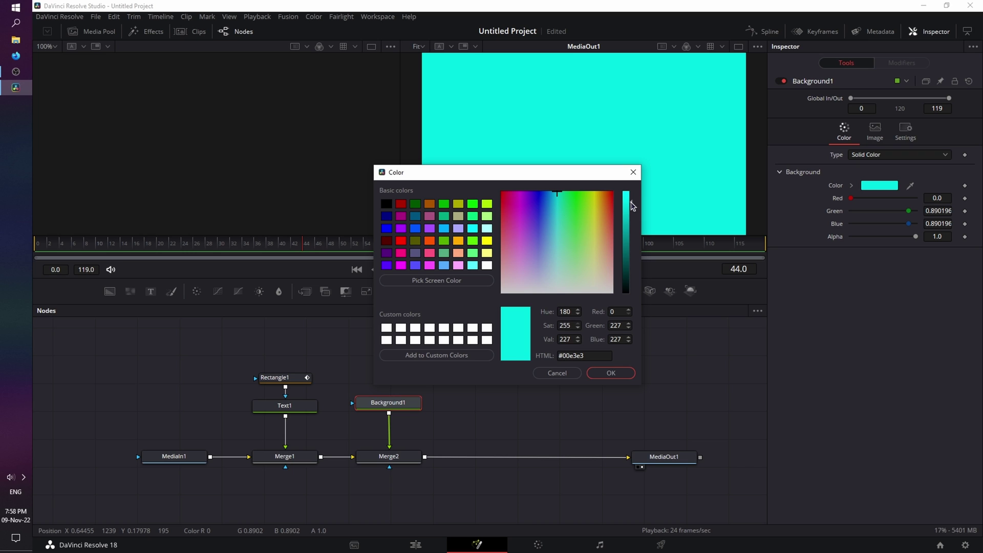
{"action": "left_click", "coordinate": [612, 374]}
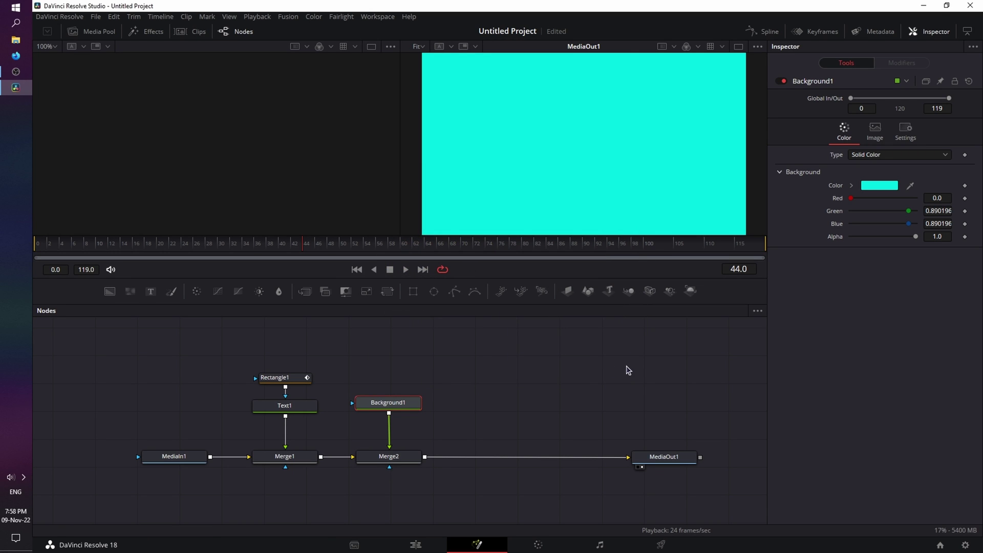
{"action": "left_click", "coordinate": [413, 291]}
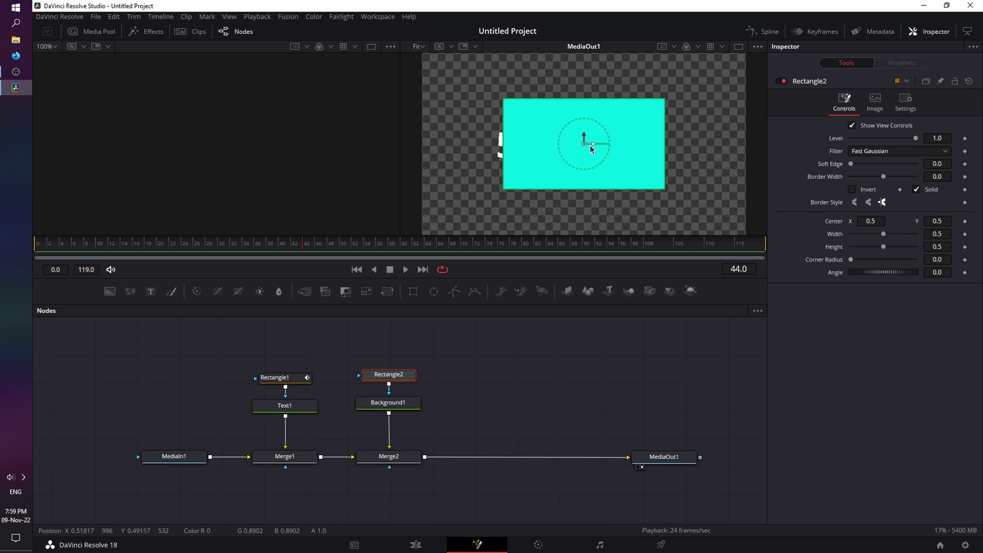
Resize Rectangle2 to a 0.228 × 0.157 box beside the title, then merge a new Text2 via Merge3.
{"action": "left_click_drag", "start_coordinate": [590, 146], "coordinate": [667, 142]}
{"action": "left_click_drag", "start_coordinate": [884, 246], "coordinate": [865, 234]}
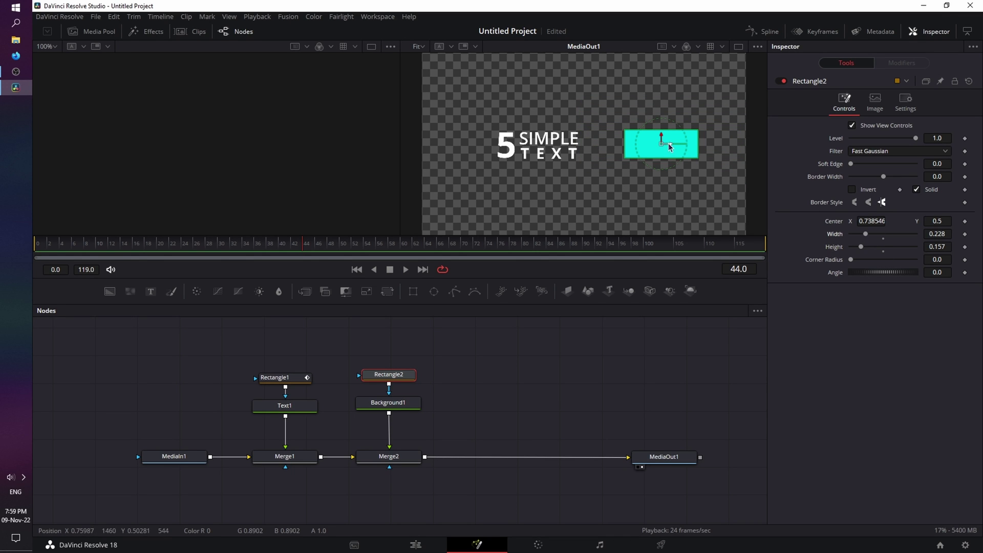
{"action": "left_click_drag", "start_coordinate": [669, 147], "coordinate": [619, 138]}
{"action": "left_click_drag", "start_coordinate": [151, 291], "coordinate": [427, 461]}
{"action": "left_click_drag", "start_coordinate": [511, 402], "coordinate": [511, 410]}
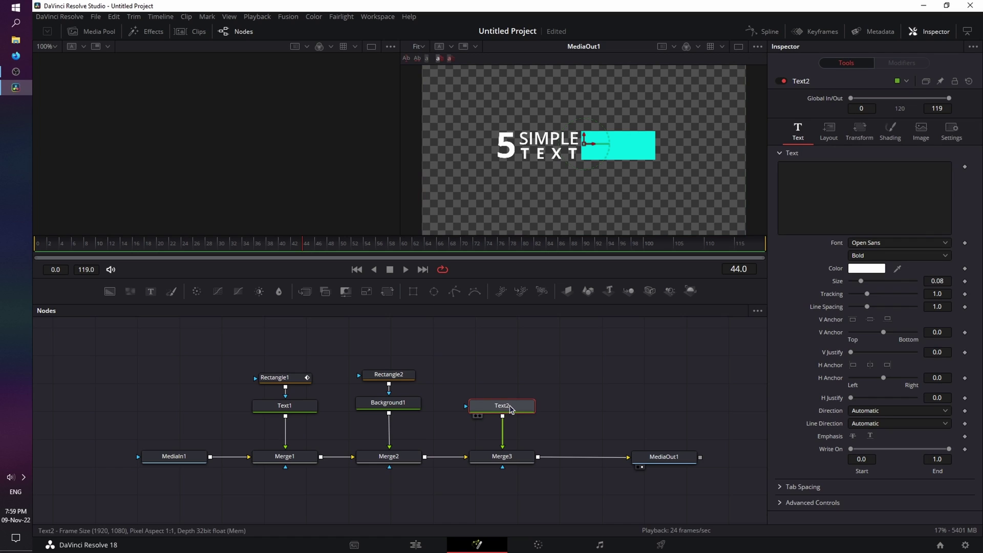
Make Text2 read ANIMATIONS in black, positioned on top of the aqua box.
{"action": "left_click", "coordinate": [826, 172]}
{"action": "type", "text": "AN"}
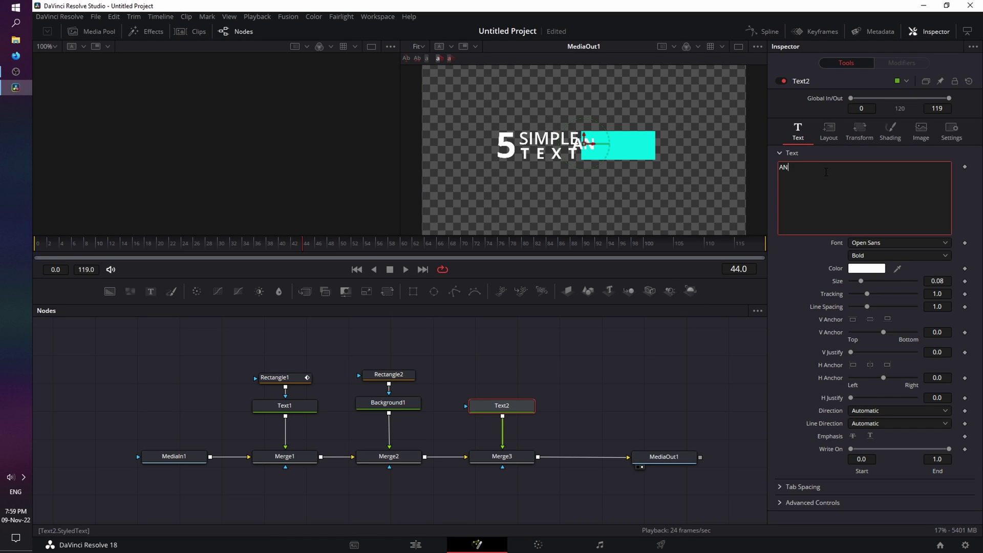
{"action": "type", "text": "IMATIONS"}
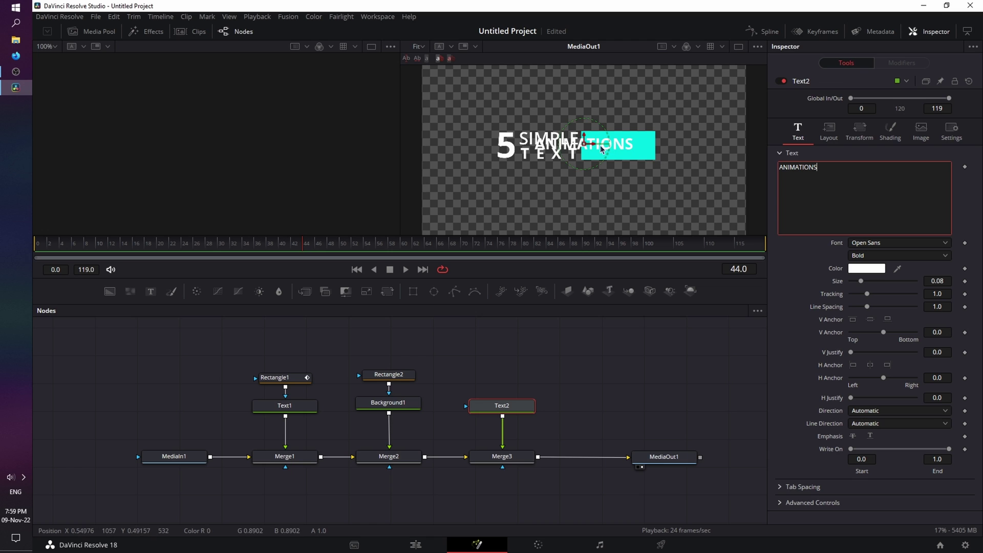
{"action": "left_click_drag", "start_coordinate": [593, 146], "coordinate": [645, 146]}
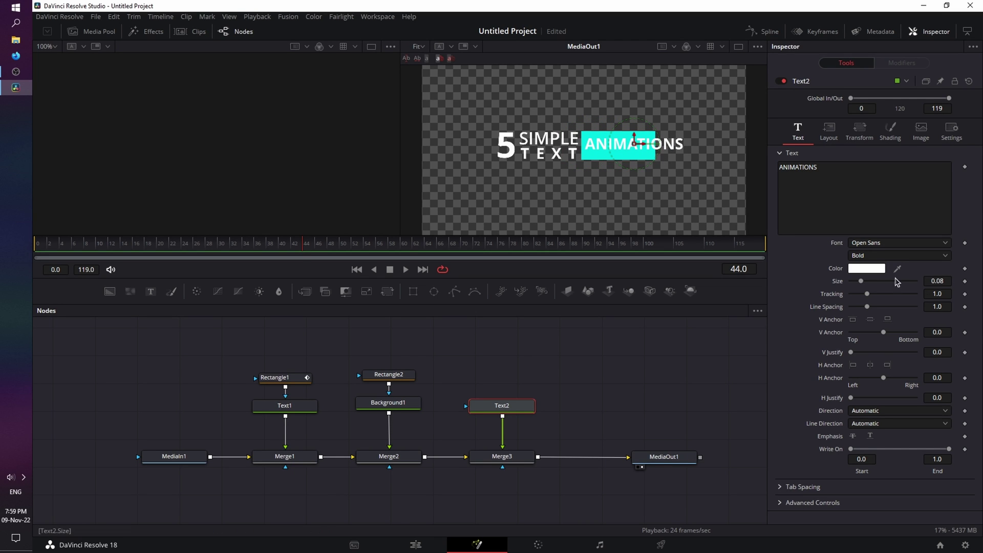
{"action": "left_click", "coordinate": [874, 268]}
{"action": "left_click", "coordinate": [389, 206]}
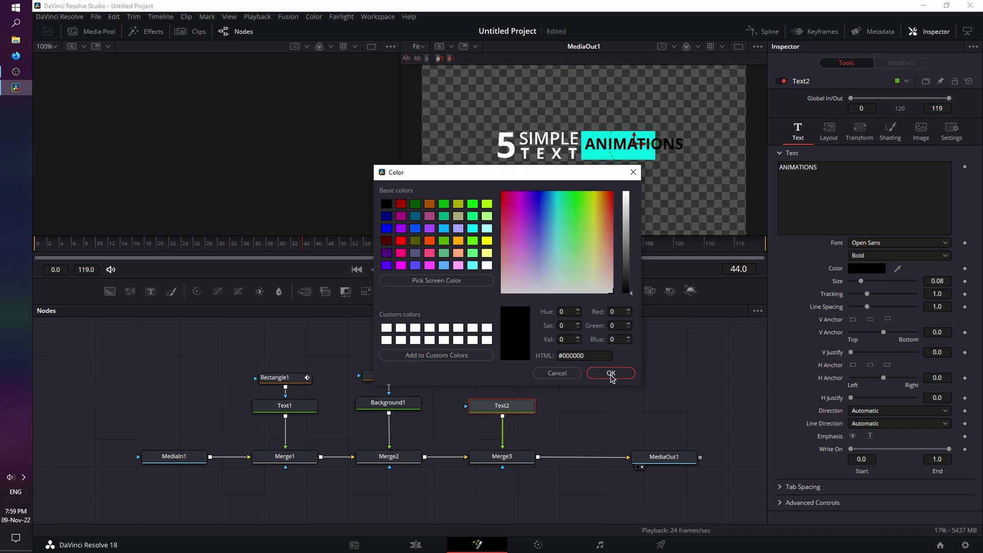
{"action": "left_click", "coordinate": [611, 373]}
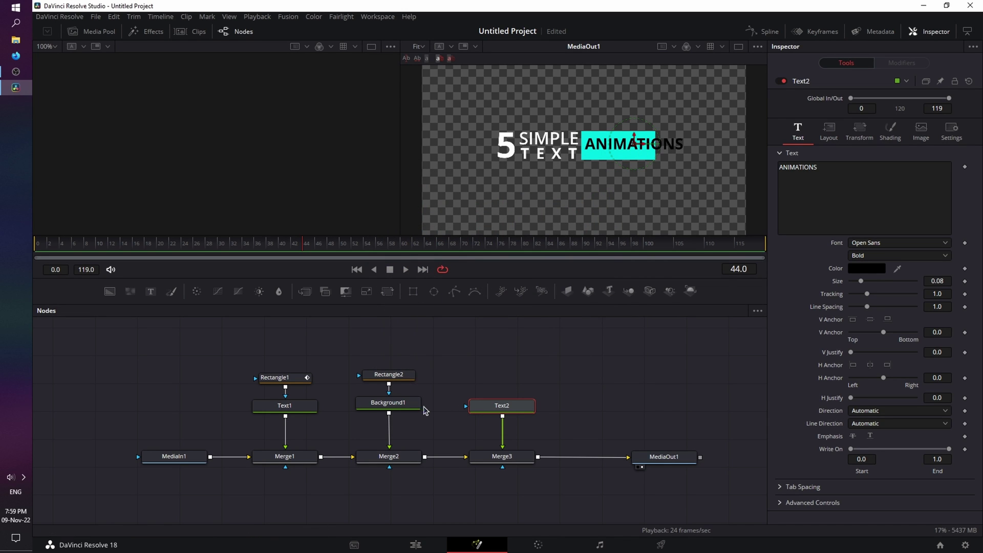
{"action": "left_click", "coordinate": [388, 374]}
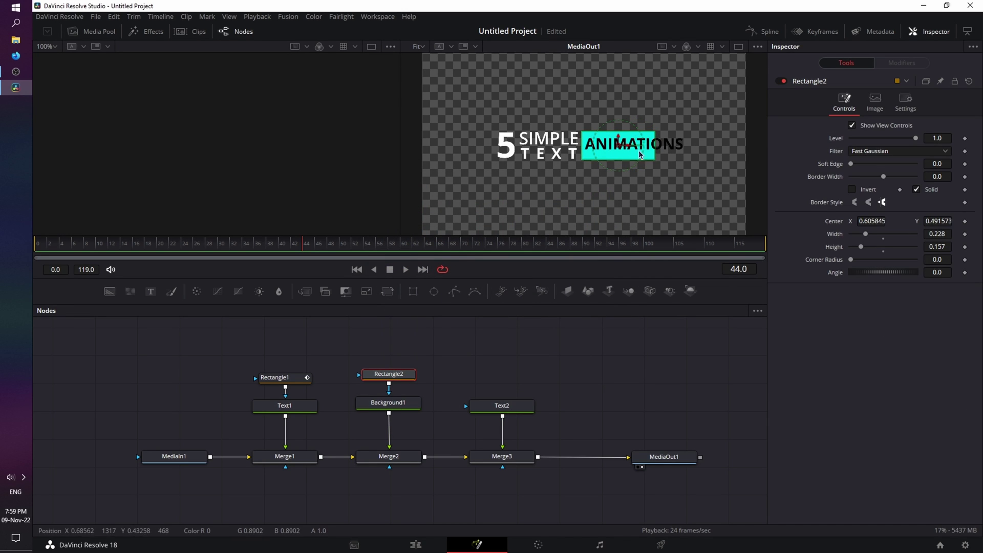
Fit the aqua box under ANIMATIONS and keyframe its Width and Center at frame 50.
{"action": "left_click_drag", "start_coordinate": [629, 147], "coordinate": [645, 148]}
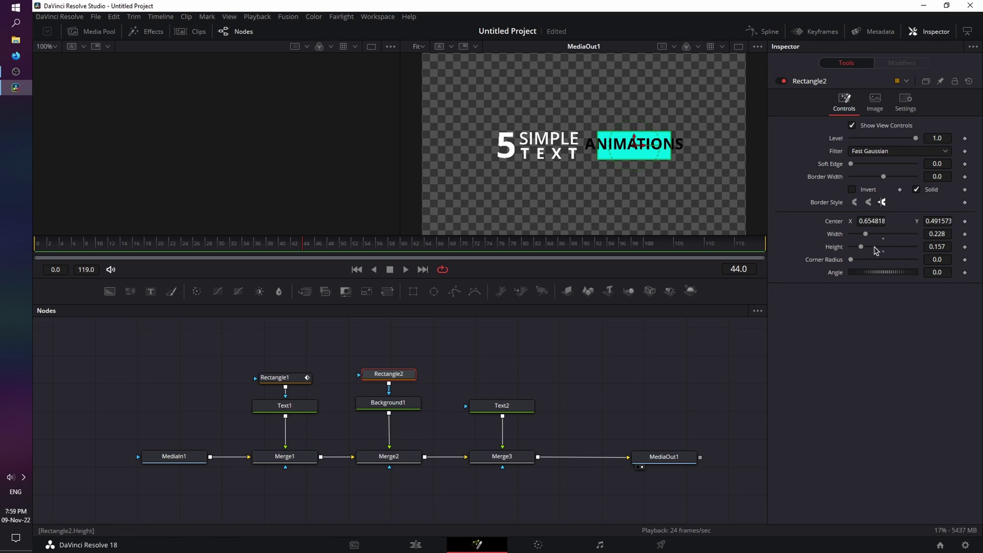
{"action": "left_click_drag", "start_coordinate": [865, 234], "coordinate": [873, 237]}
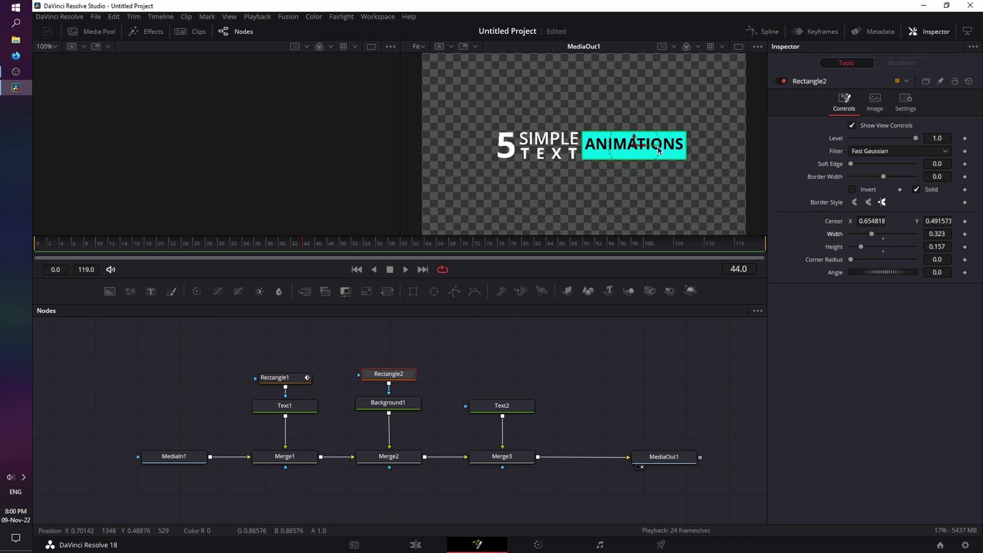
{"action": "left_click", "coordinate": [343, 246]}
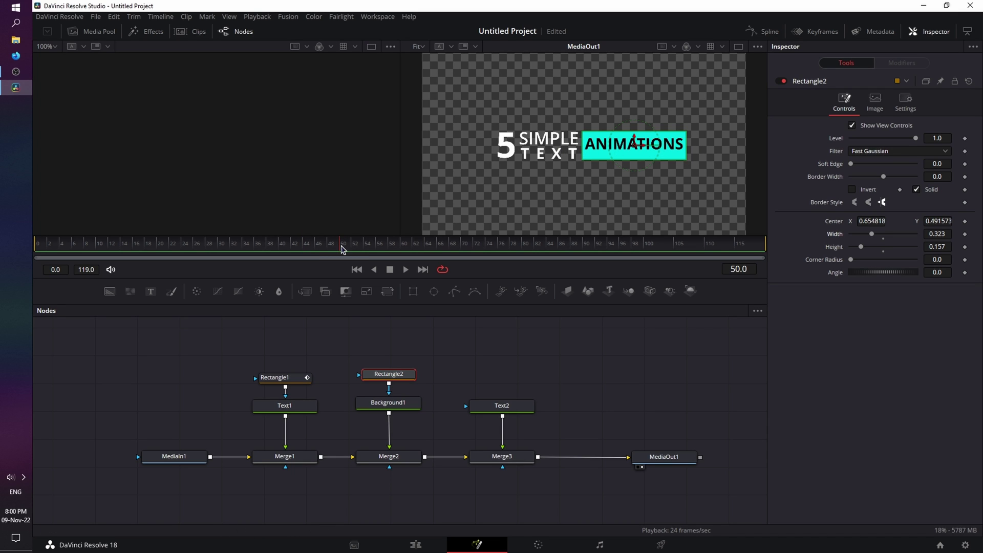
{"action": "left_click", "coordinate": [965, 234]}
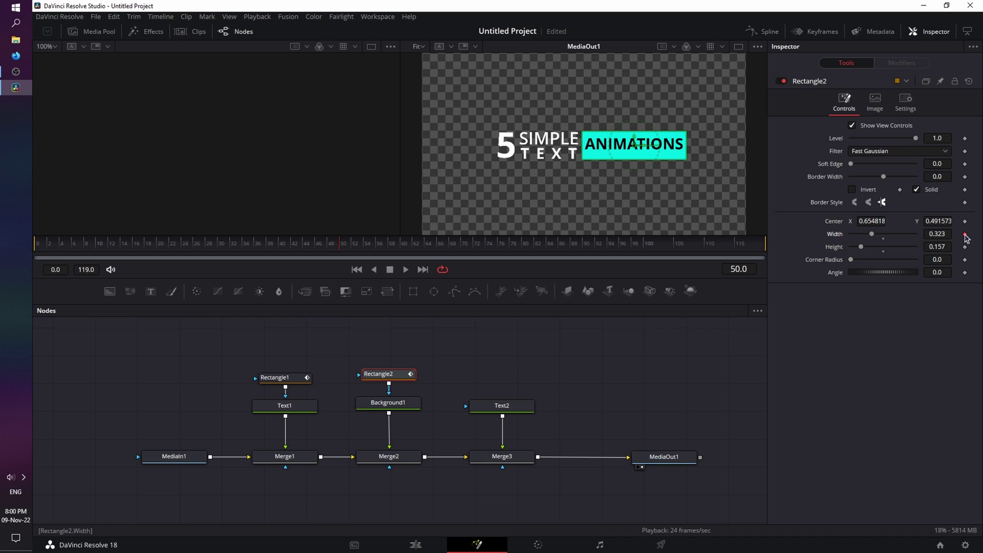
{"action": "left_click", "coordinate": [965, 222]}
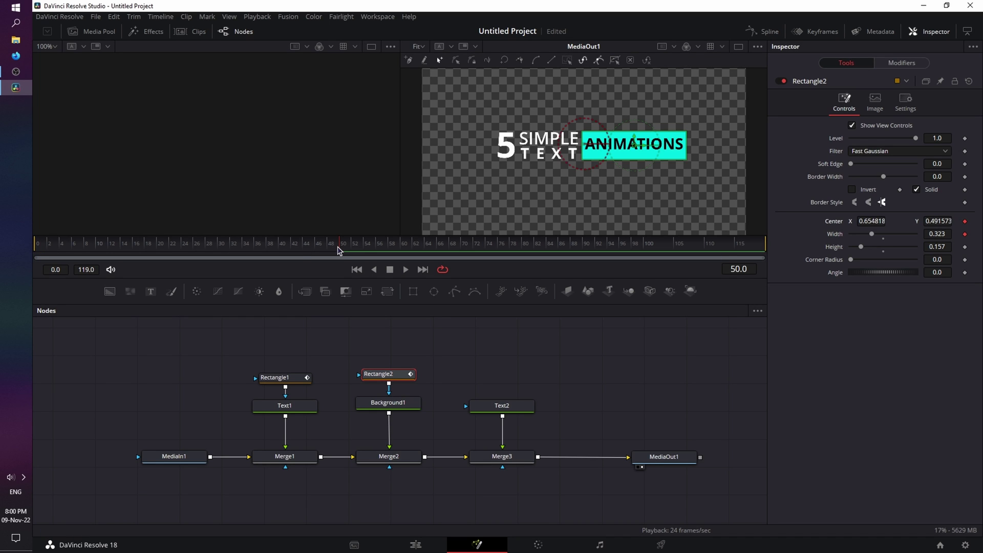
At frame 44, set the box Width to 0 and shift its Center X left to 0.525818.
{"action": "left_click_drag", "start_coordinate": [339, 250], "coordinate": [306, 250]}
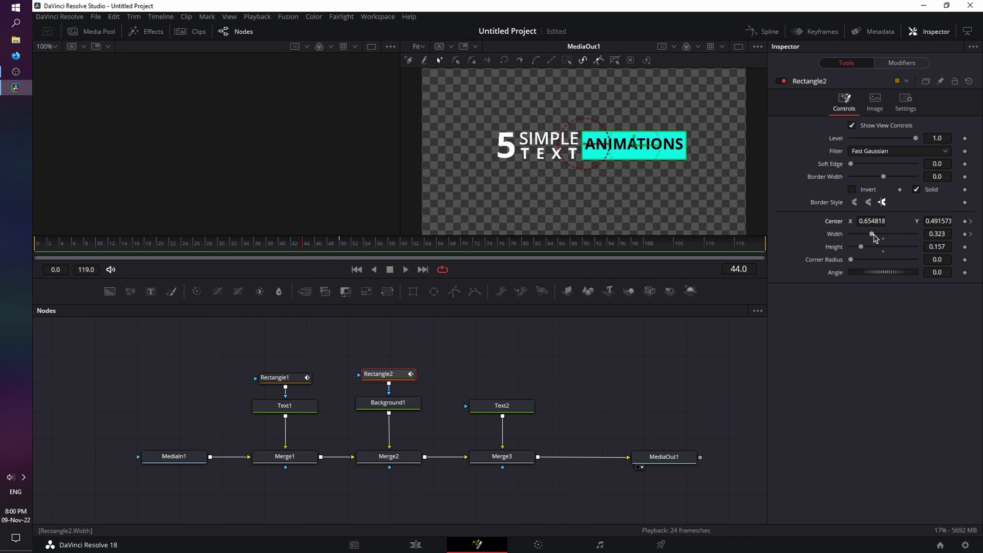
{"action": "left_click_drag", "start_coordinate": [874, 237], "coordinate": [848, 238]}
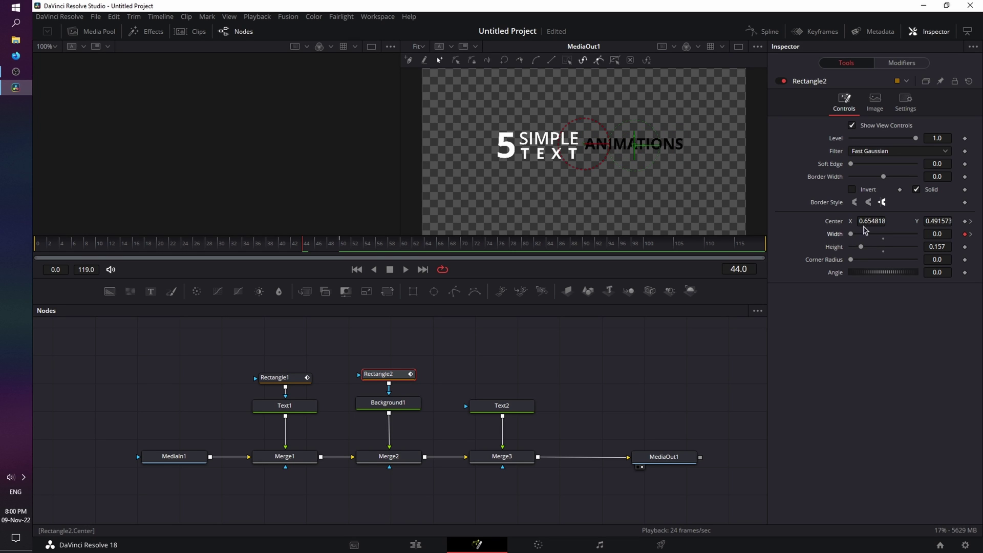
{"action": "type", "text": "0.617818"}
{"action": "key", "text": "Return"}
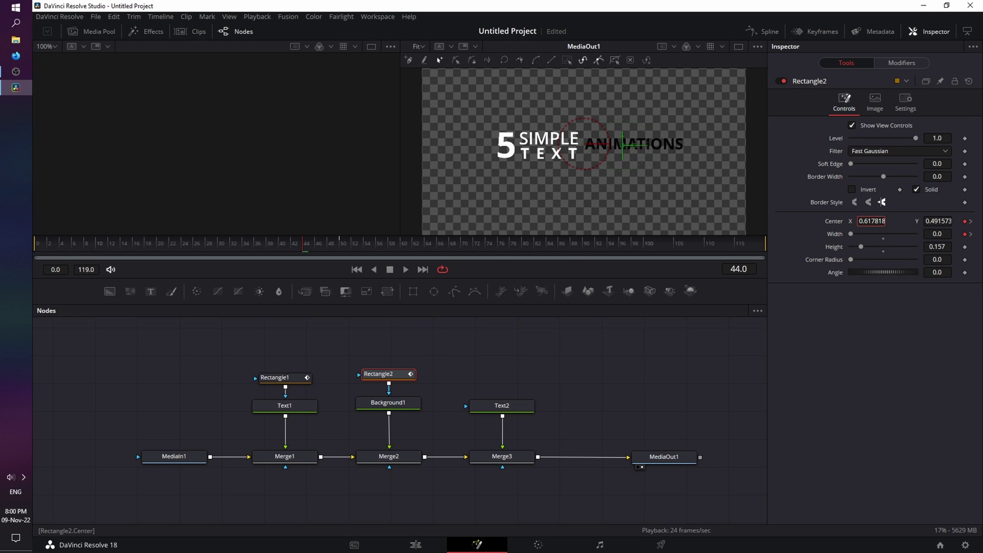
{"action": "type", "text": "0.525818"}
{"action": "key", "text": "Return"}
{"action": "left_click", "coordinate": [664, 458]}
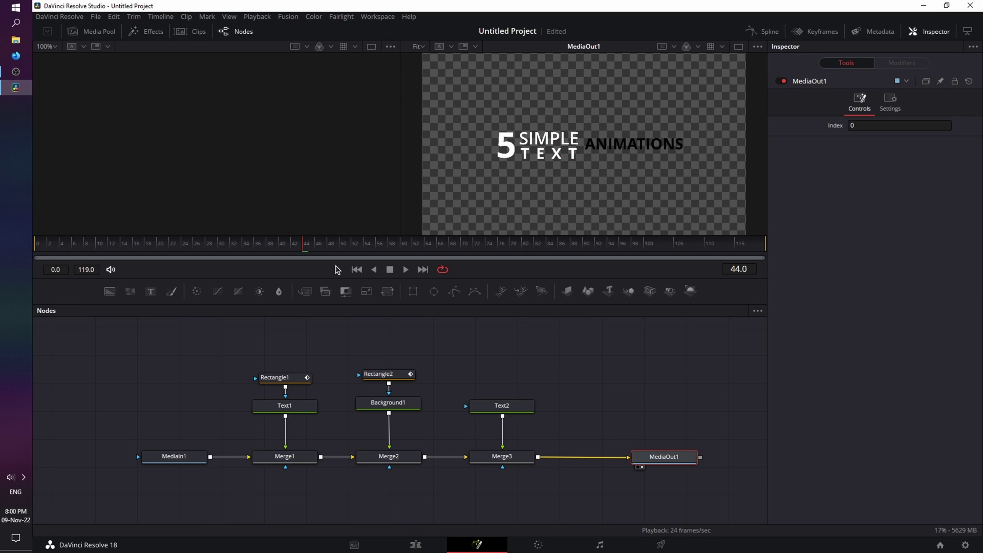
{"action": "left_click", "coordinate": [357, 270]}
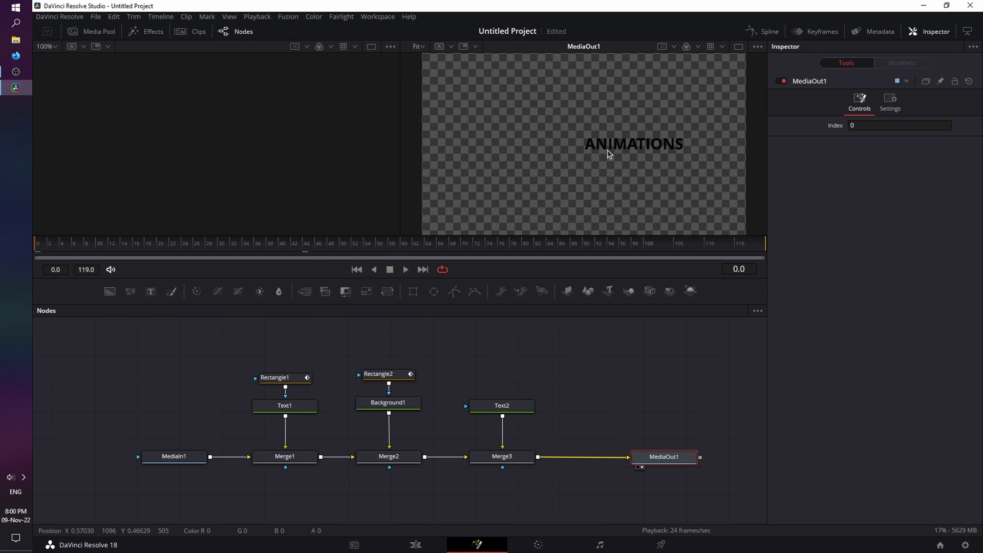
{"action": "left_click", "coordinate": [405, 270]}
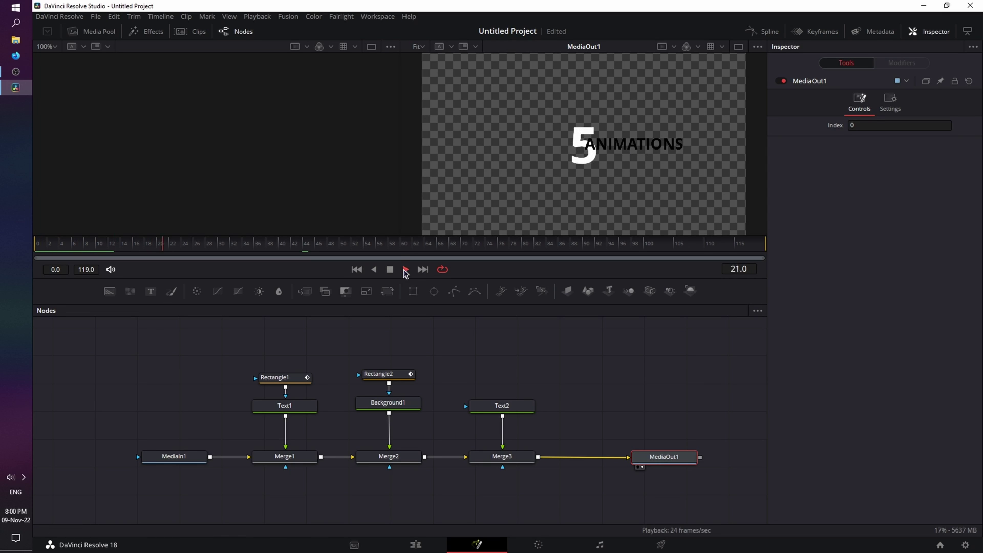
{"action": "left_click", "coordinate": [346, 254]}
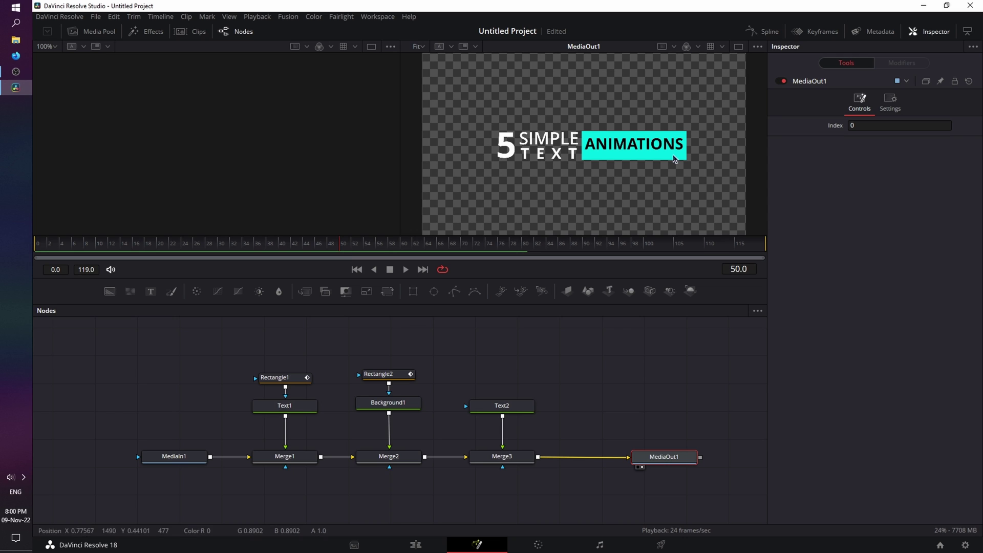
{"action": "left_click", "coordinate": [504, 408]}
{"action": "left_click", "coordinate": [355, 249]}
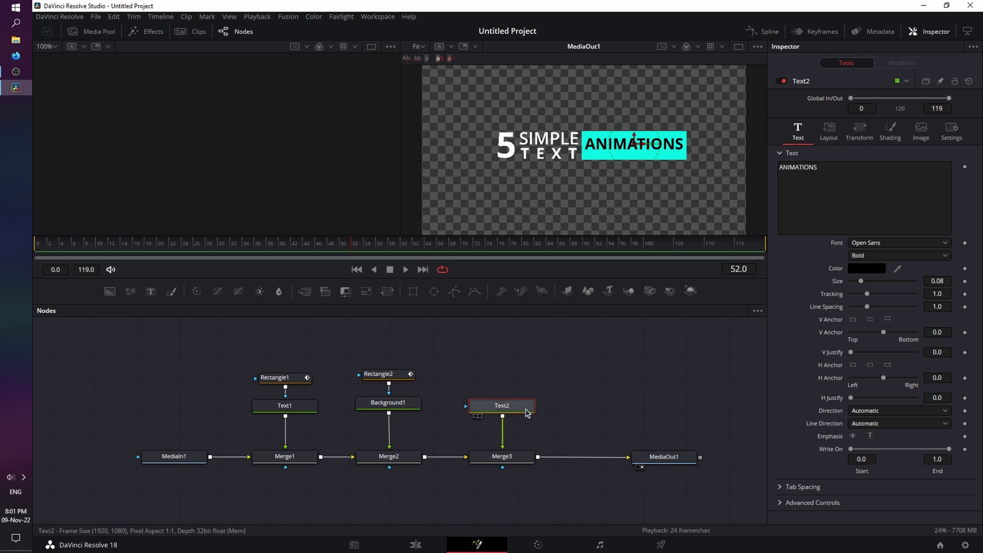
Add a Rectangle mask to Text2, slide it over ANIMATIONS, and keyframe its Center and Width.
{"action": "left_click", "coordinate": [412, 293]}
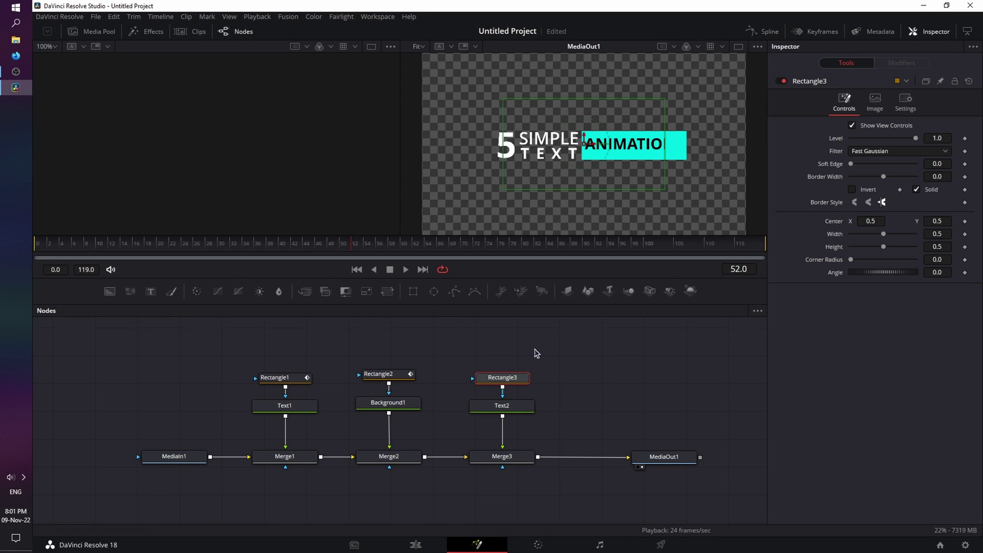
{"action": "left_click_drag", "start_coordinate": [593, 148], "coordinate": [649, 147]}
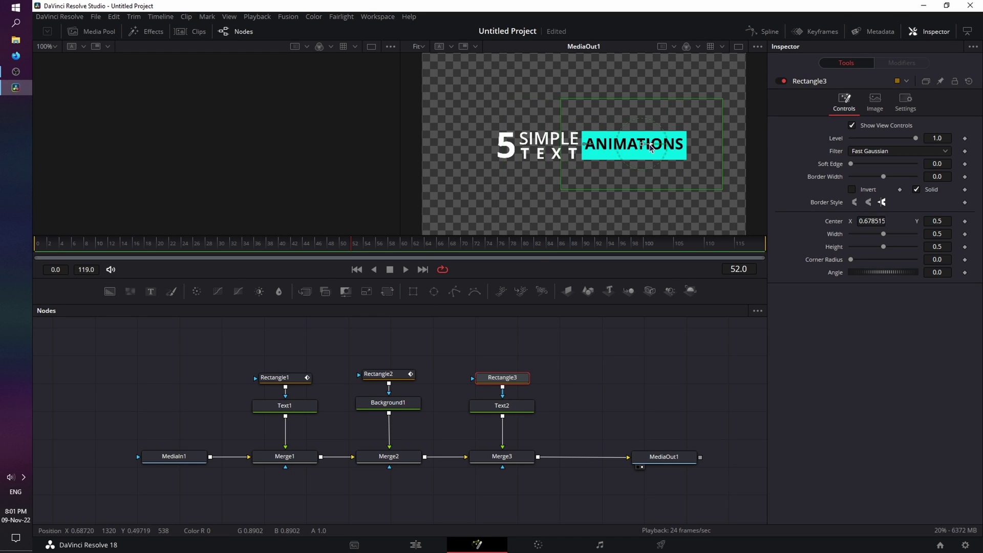
{"action": "left_click", "coordinate": [965, 222]}
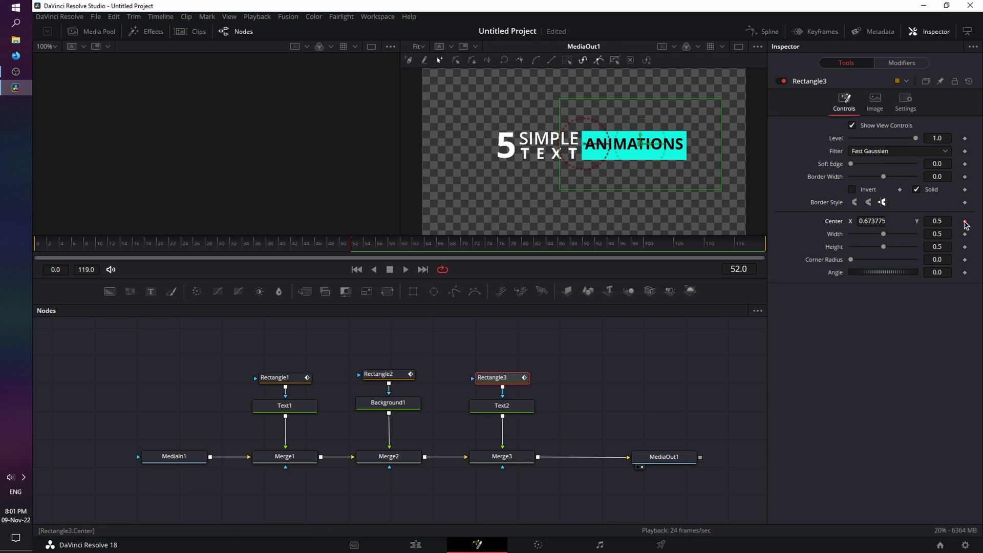
{"action": "left_click", "coordinate": [965, 234]}
Set the mask Width to 0 at frame 46, then preview the reveal and return to frame 52.
{"action": "left_click_drag", "start_coordinate": [351, 251], "coordinate": [319, 252]}
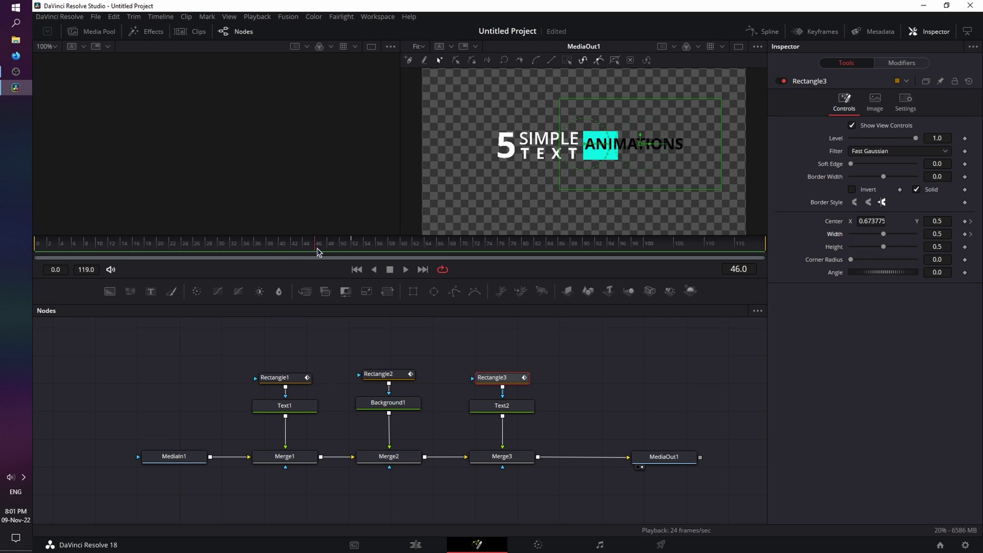
{"action": "mouse_move", "coordinate": [884, 234]}
{"action": "left_mouse_down"}
{"action": "mouse_move", "coordinate": [854, 235]}
{"action": "mouse_move", "coordinate": [874, 222]}
{"action": "left_mouse_up"}
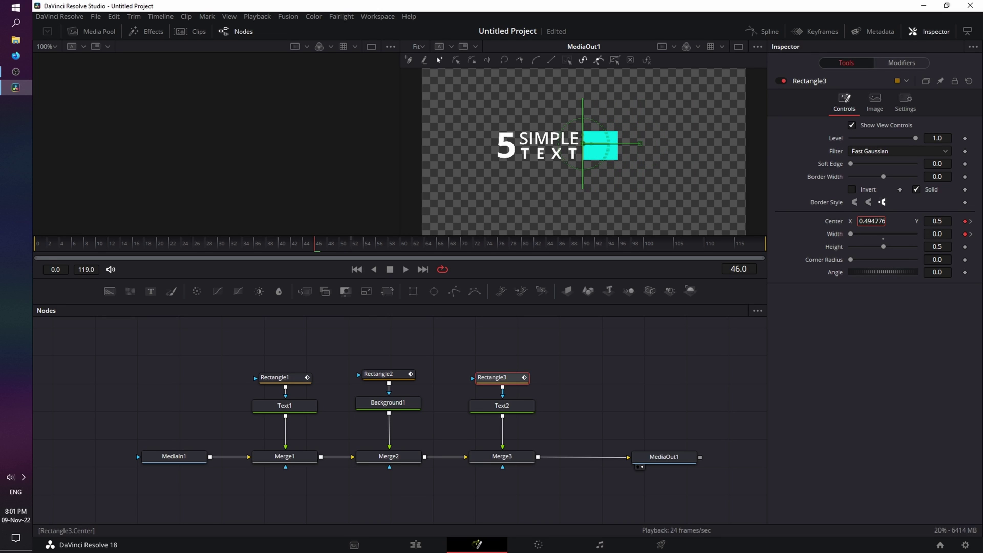
{"action": "left_click", "coordinate": [664, 456]}
{"action": "left_click", "coordinate": [357, 270]}
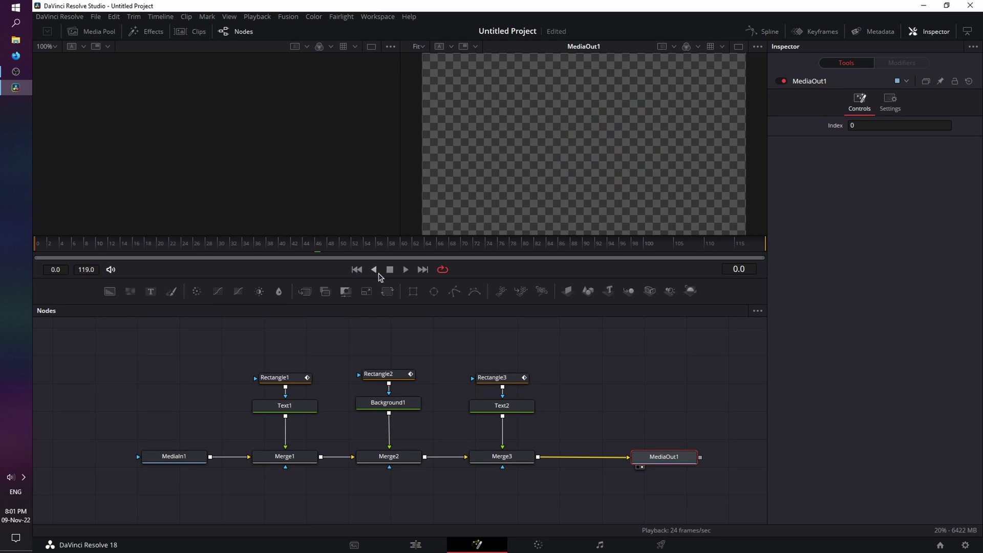
{"action": "left_click", "coordinate": [405, 270]}
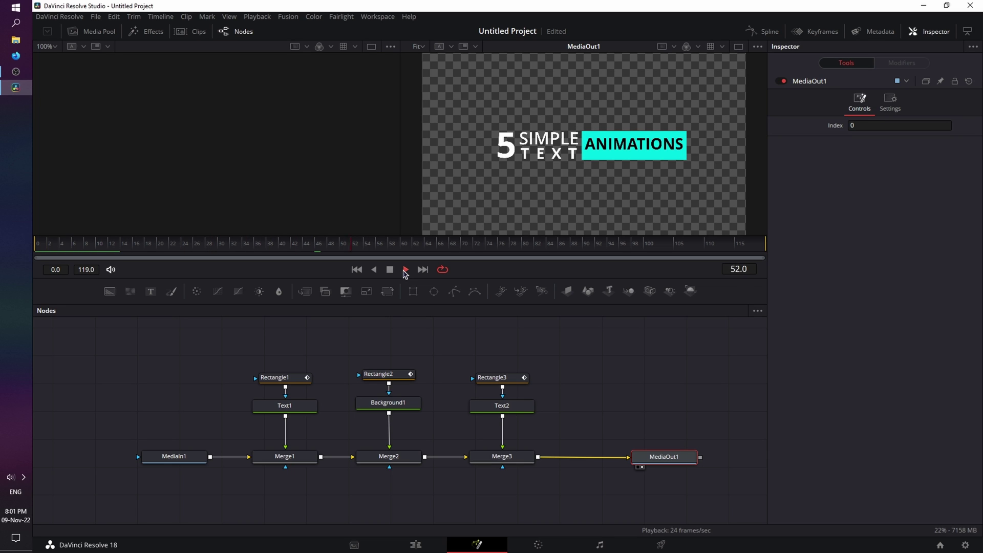
{"action": "left_click", "coordinate": [390, 270]}
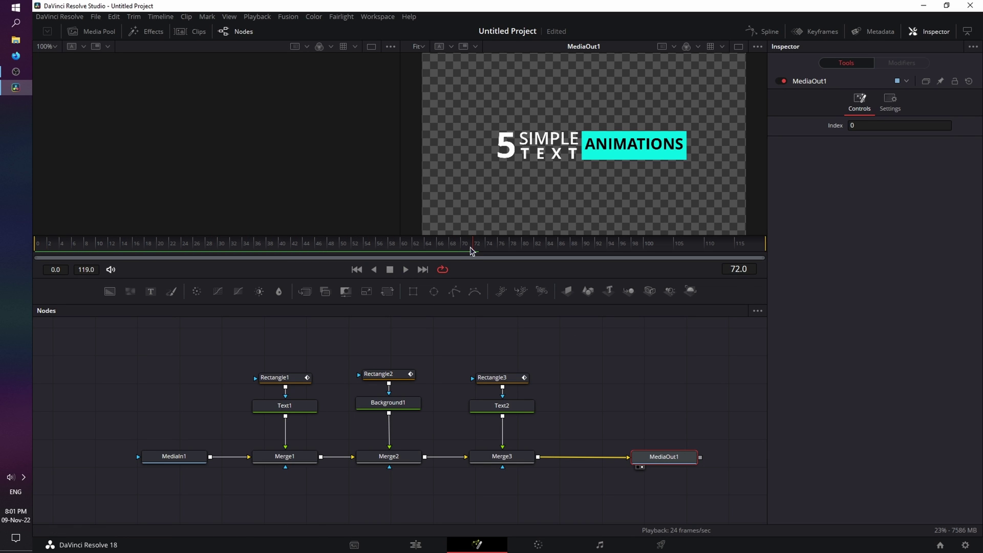
{"action": "left_click", "coordinate": [353, 252]}
Add a Follower modifier to Text2's text and open its Shading settings.
{"action": "left_click", "coordinate": [516, 408]}
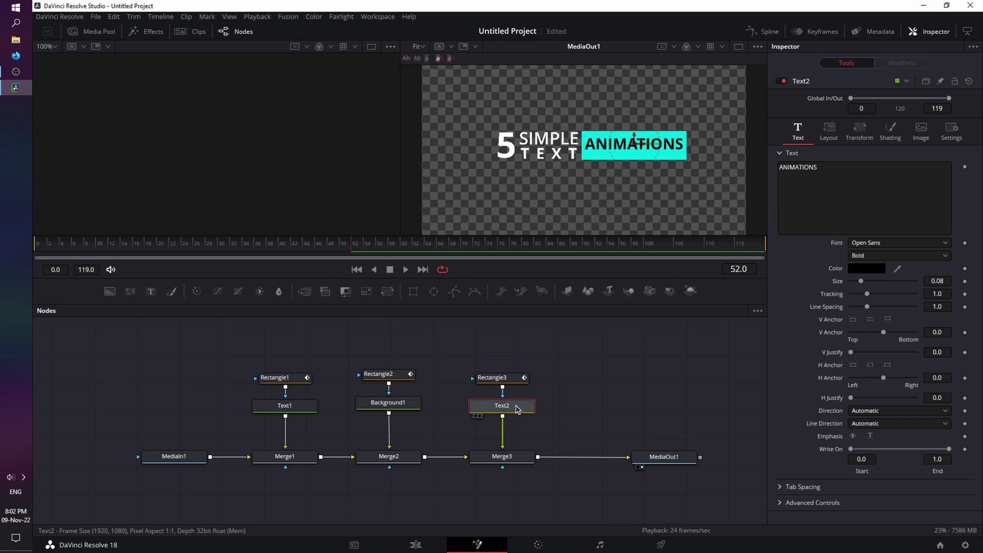
{"action": "right_click", "coordinate": [841, 174]}
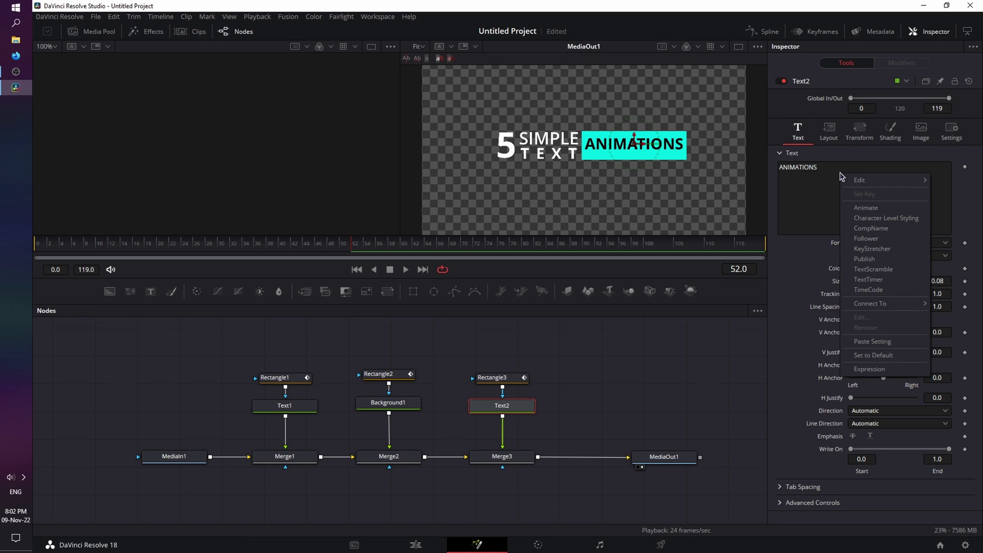
{"action": "left_click", "coordinate": [871, 238]}
{"action": "left_click", "coordinate": [897, 63]}
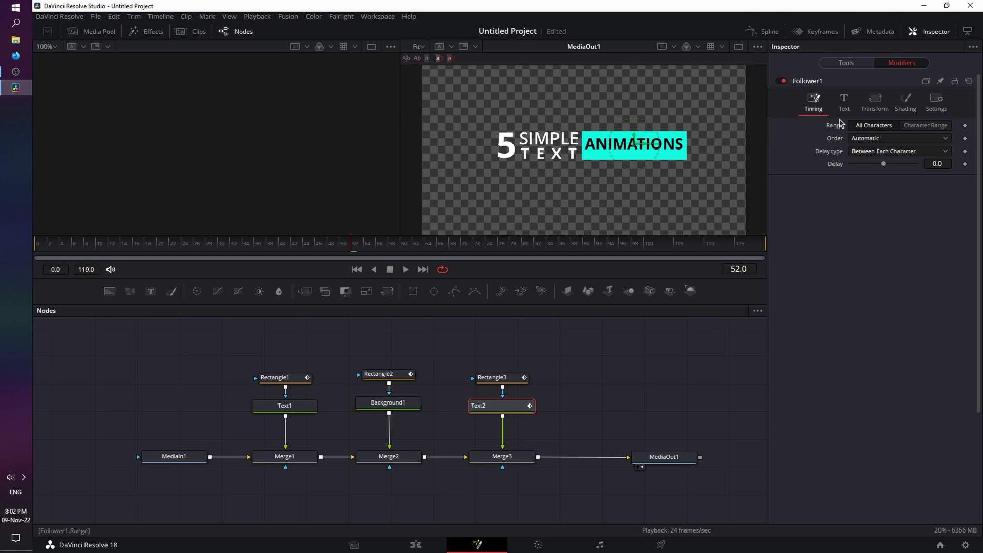
{"action": "left_click", "coordinate": [904, 104]}
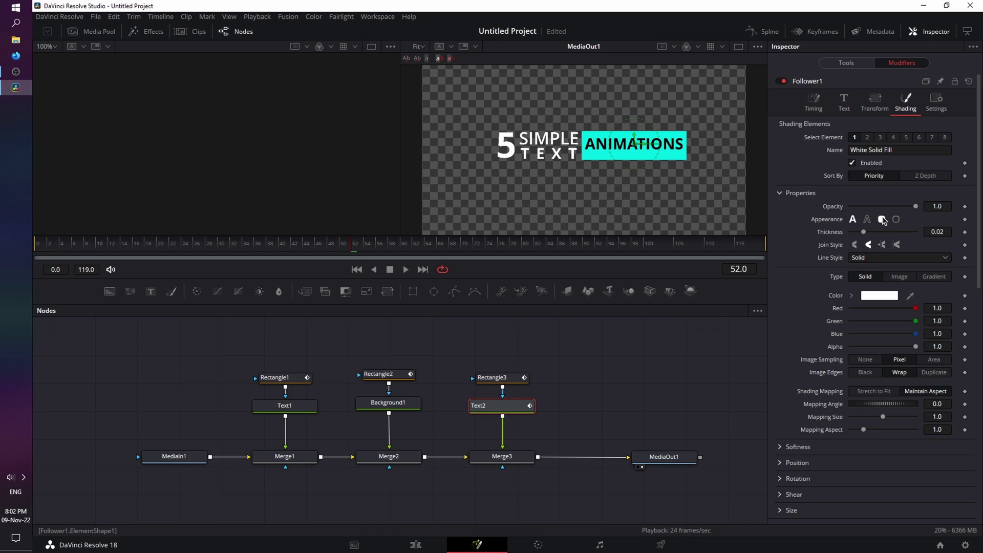
{"action": "left_click", "coordinate": [781, 193]}
Keyframe X and Y Softness at frame 52, then set them to 20 at frame 46.
{"action": "left_click", "coordinate": [778, 209]}
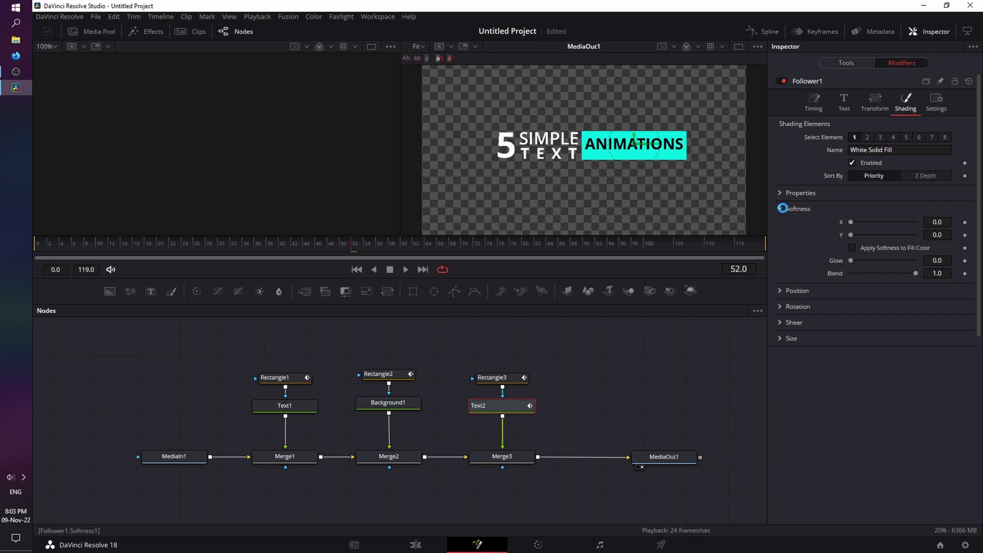
{"action": "left_click", "coordinate": [965, 235]}
{"action": "left_click_drag", "start_coordinate": [348, 249], "coordinate": [320, 251]}
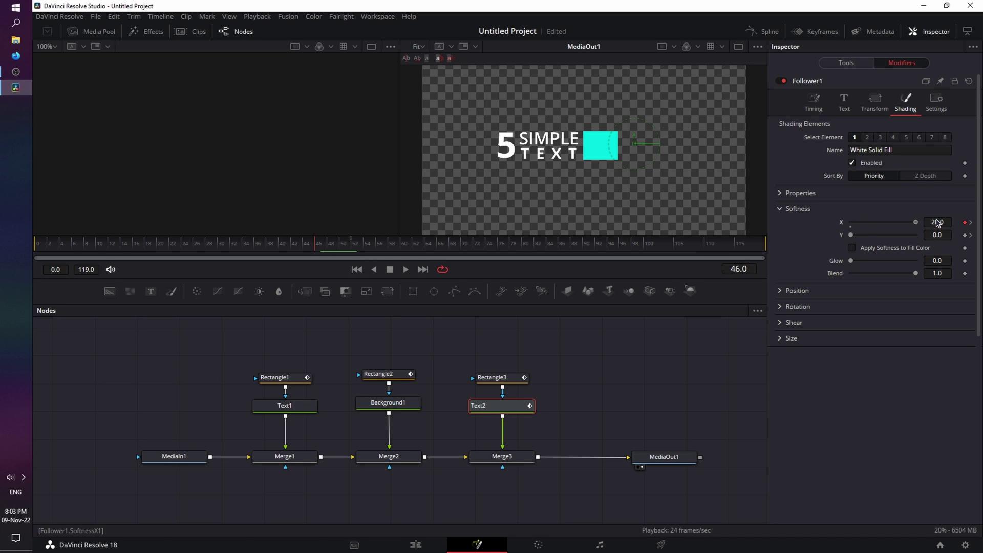
{"action": "left_click_drag", "start_coordinate": [852, 235], "coordinate": [916, 234]}
{"action": "left_click_drag", "start_coordinate": [315, 248], "coordinate": [335, 247]}
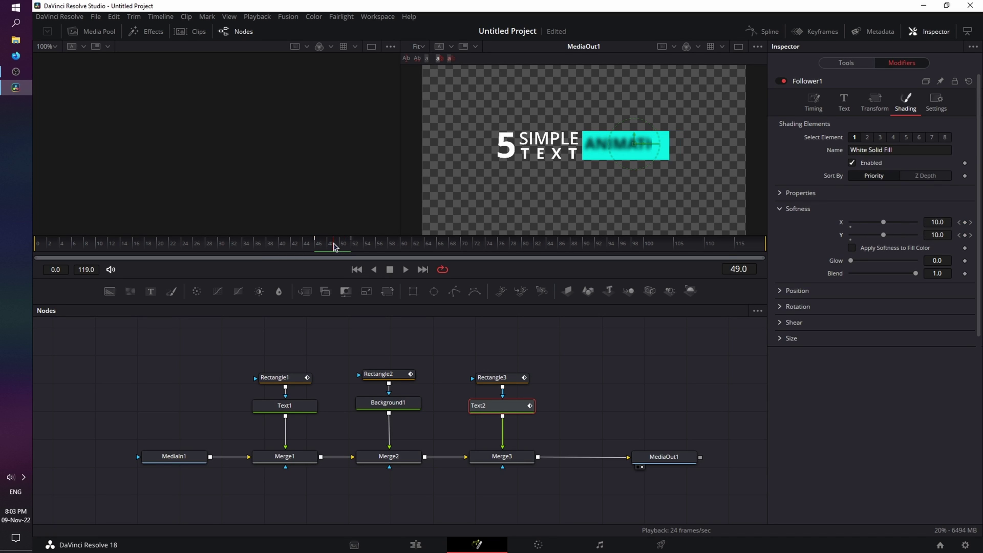
{"action": "left_click_drag", "start_coordinate": [334, 247], "coordinate": [355, 248]}
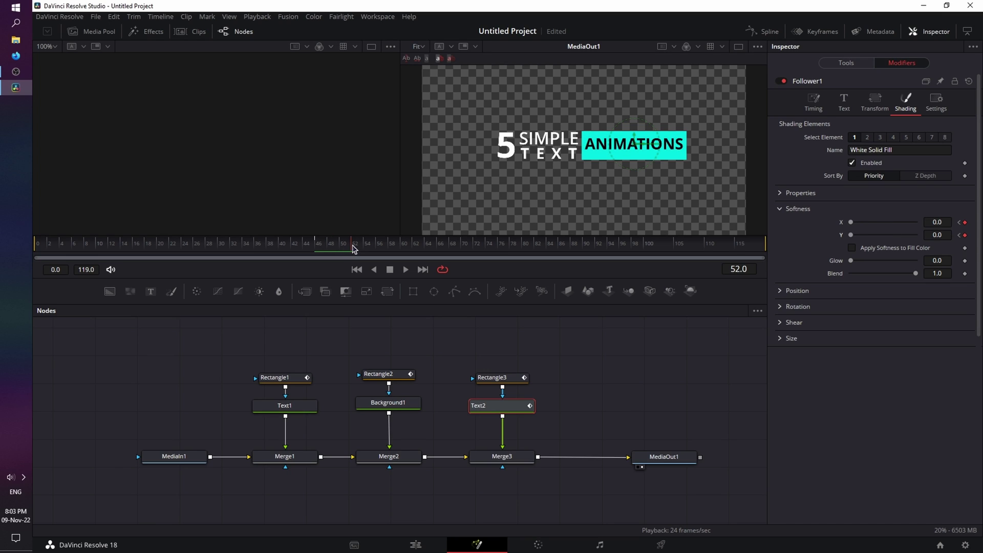
Set Follower1's Timing Delay to 0.2 and Order to Random But One by One.
{"action": "left_click", "coordinate": [818, 112]}
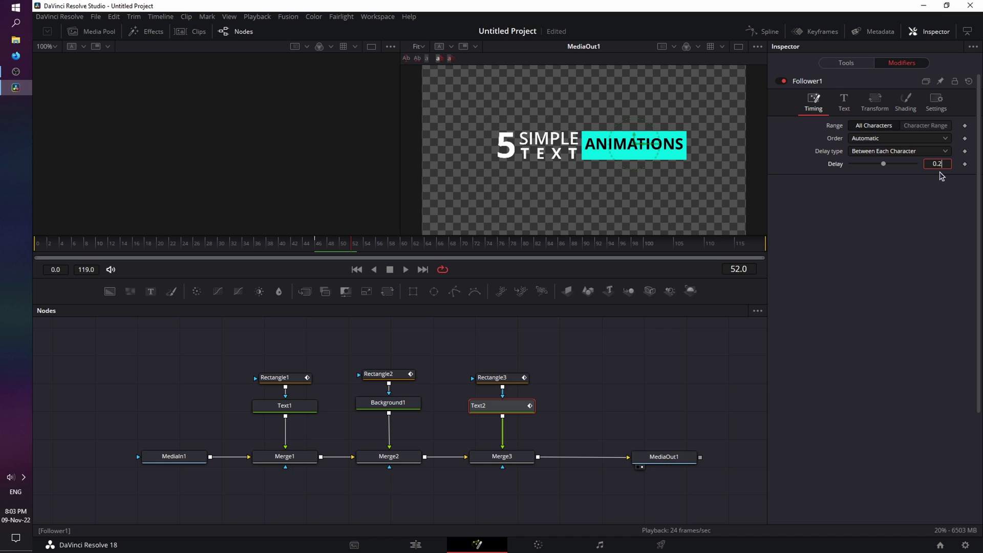
{"action": "key", "text": "Return"}
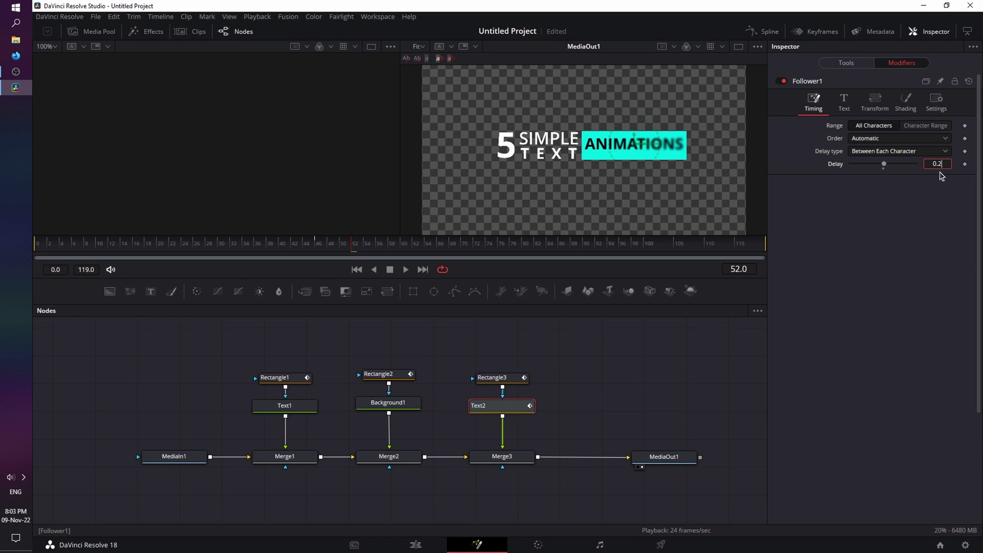
{"action": "left_click", "coordinate": [897, 139]}
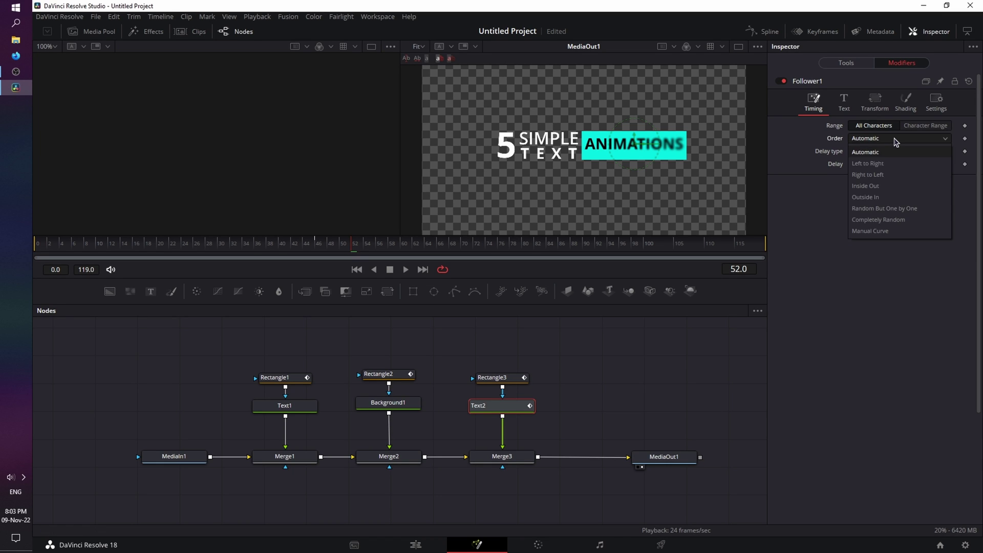
{"action": "left_click", "coordinate": [914, 214]}
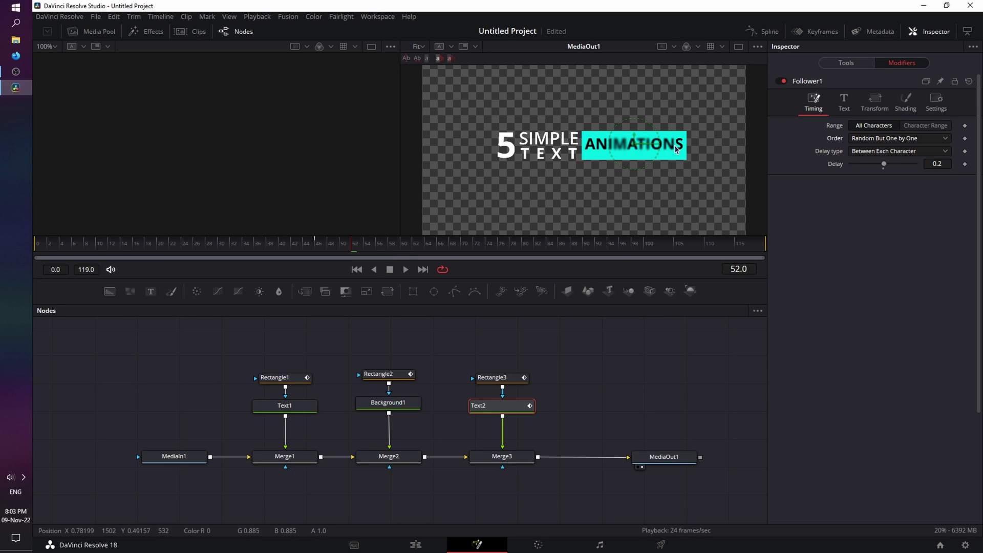
Rewind to the start and view the final composited output.
{"action": "left_click_drag", "start_coordinate": [354, 245], "coordinate": [36, 245]}
{"action": "left_click", "coordinate": [667, 457]}
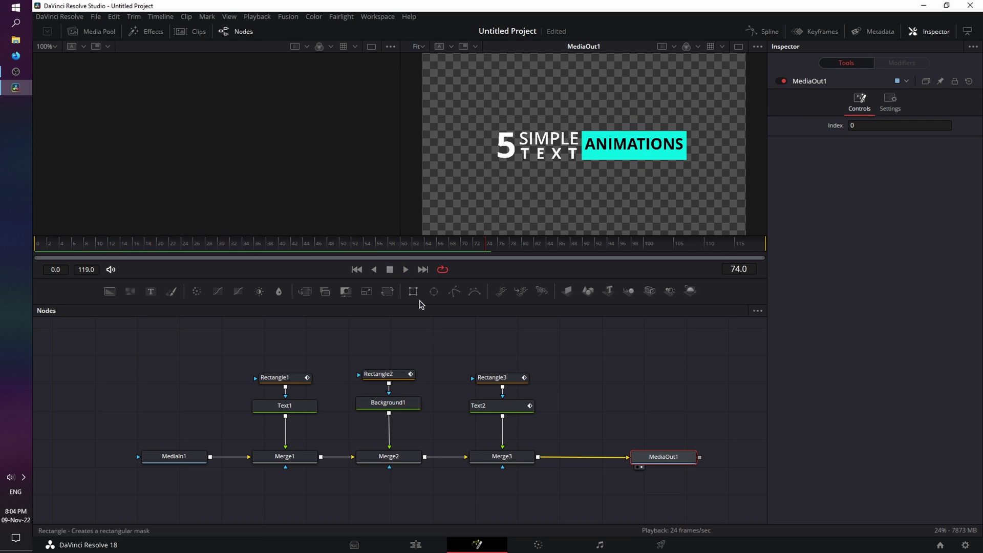
{"action": "left_click", "coordinate": [416, 545]}
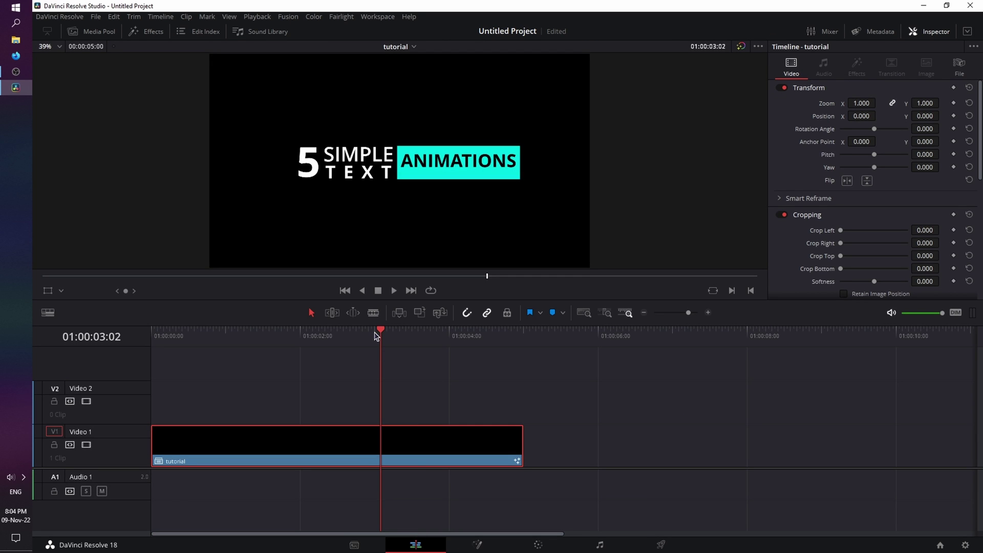
Rewind the tutorial timeline to its first frame and play the finished 5 SIMPLE TEXT ANIMATIONS title.
{"action": "left_click_drag", "start_coordinate": [377, 336], "coordinate": [153, 338]}
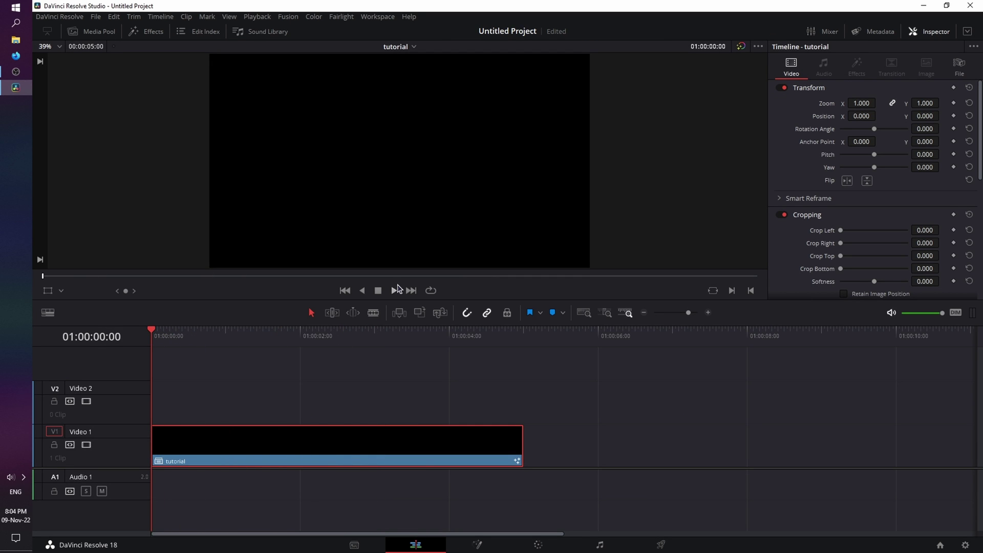
{"action": "left_click", "coordinate": [393, 291]}
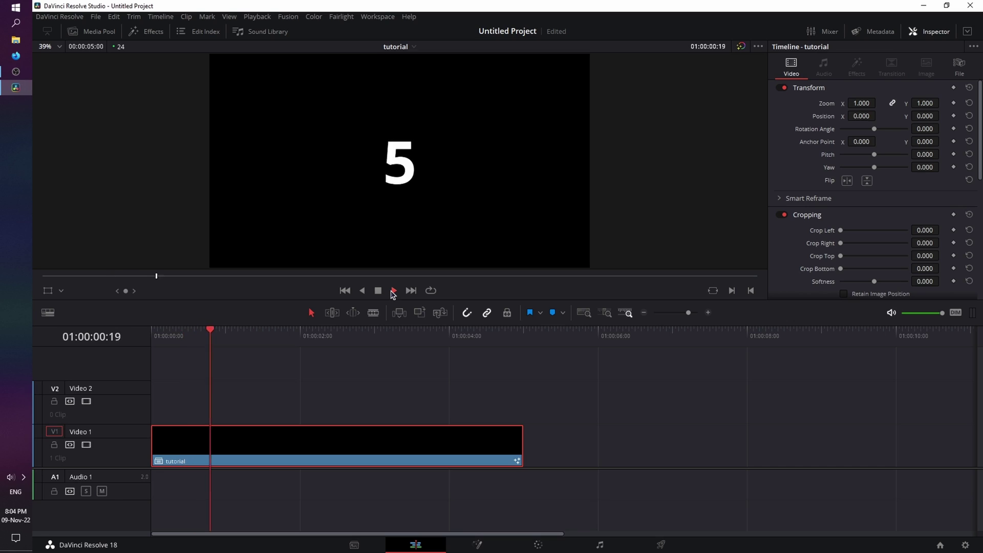